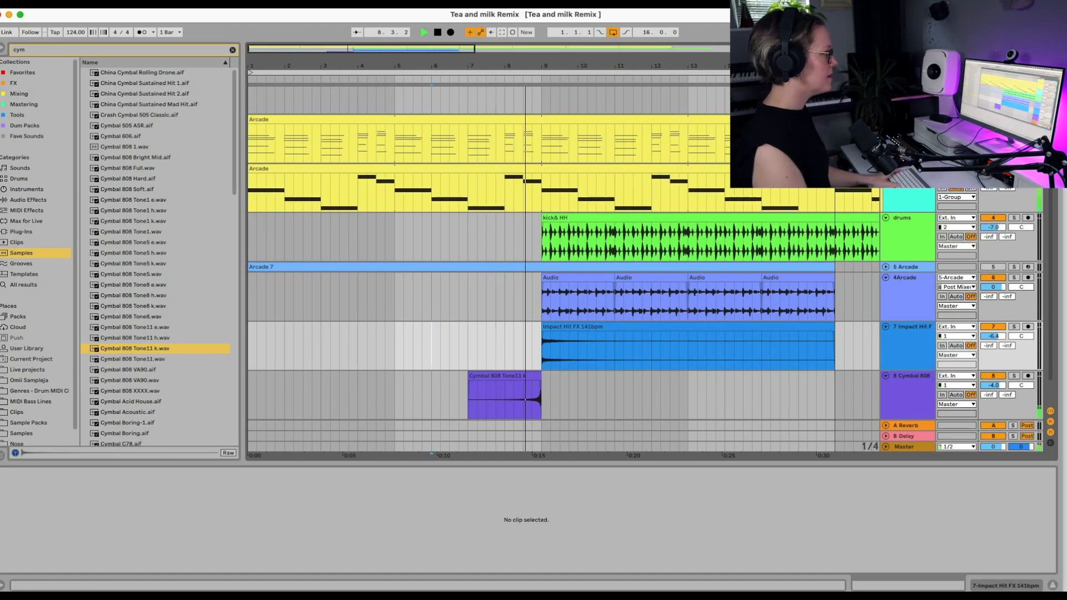
pyautogui.click(908, 92)
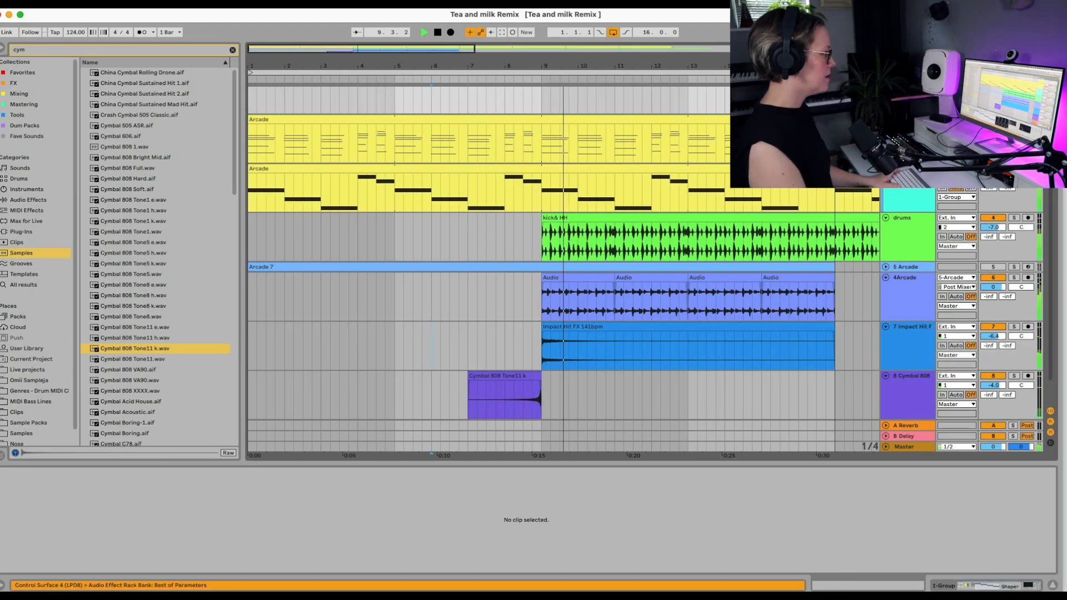
pyautogui.hotkey('shift', 'Tab')
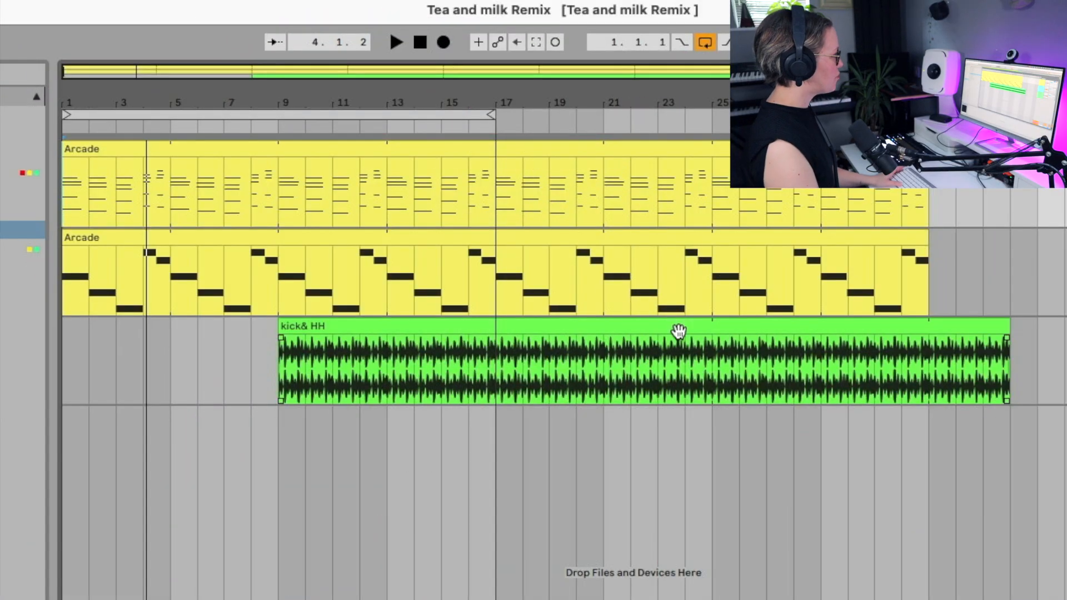
# Step: Play the arrangement from bar 9, at the start of the kick & HH clip, and stop it
pyautogui.press('space')
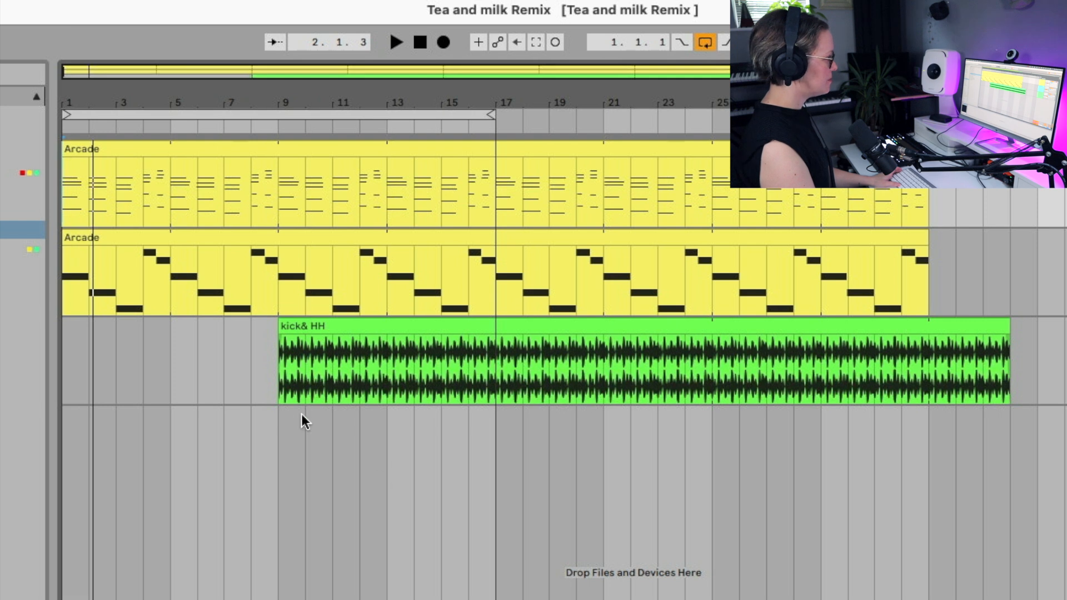
pyautogui.click(288, 380)
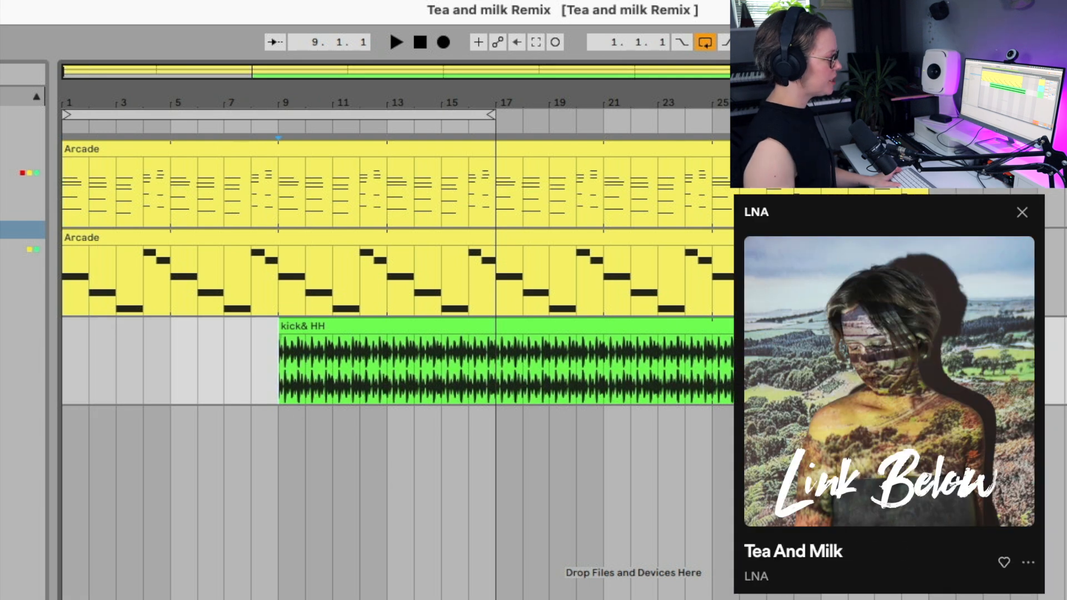
pyautogui.press('space')
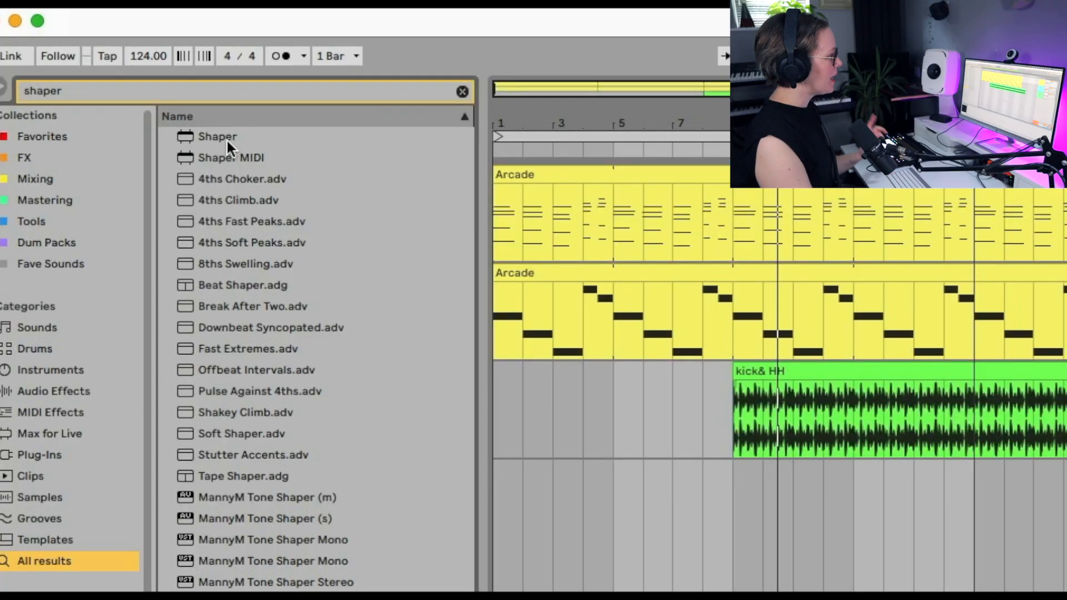
# Step: Add the Shaper modulator to the first Arcade track and clear the browser search
pyautogui.moveTo(226, 139); pyautogui.dragTo(231, 141)
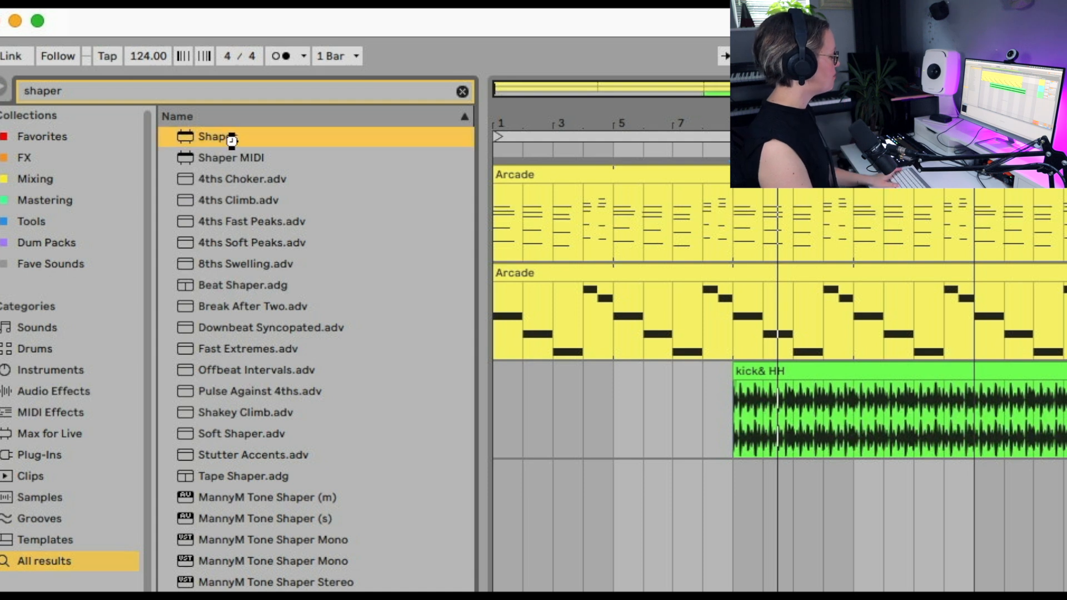
pyautogui.doubleClick(231, 140)
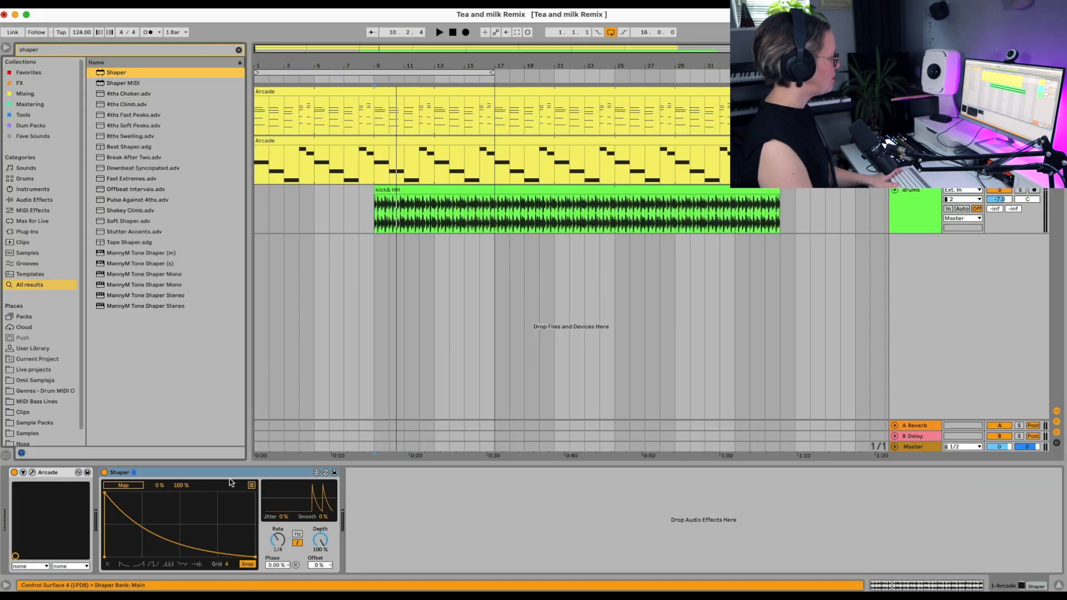
pyautogui.click(239, 50)
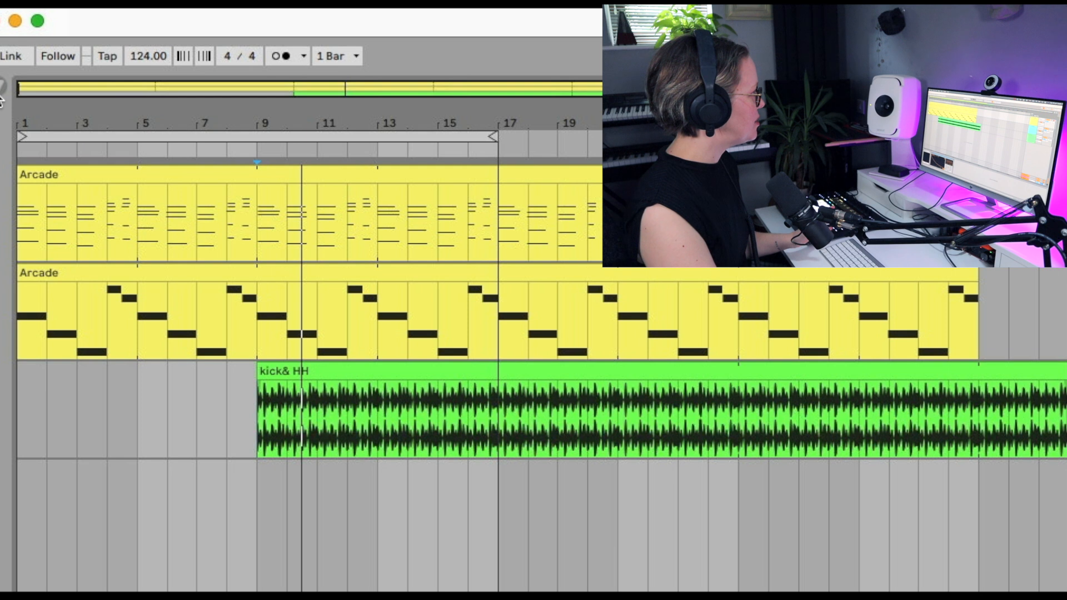
# Step: Add an Auto Filter audio effect after Shaper on the first Arcade track and hide the browser
pyautogui.click(3, 88)
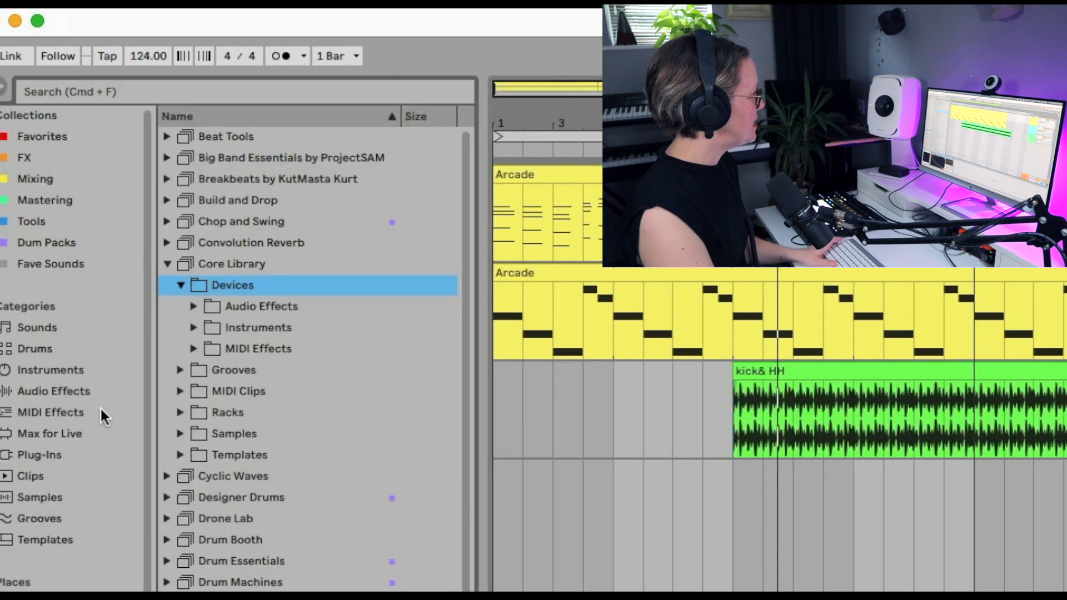
pyautogui.click(42, 369)
pyautogui.click(49, 393)
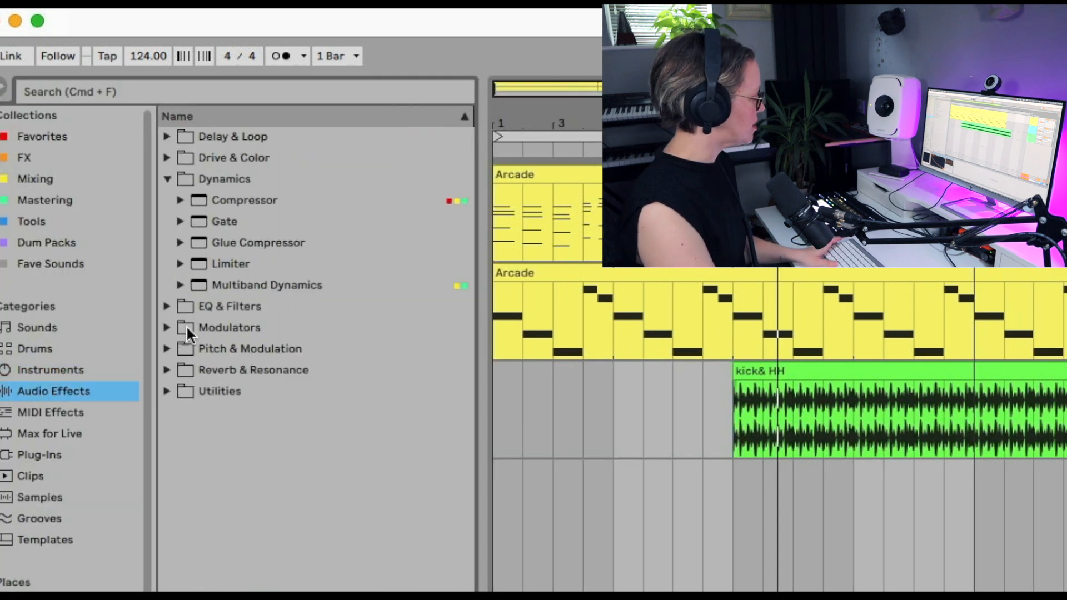
pyautogui.click(166, 306)
pyautogui.doubleClick(246, 221)
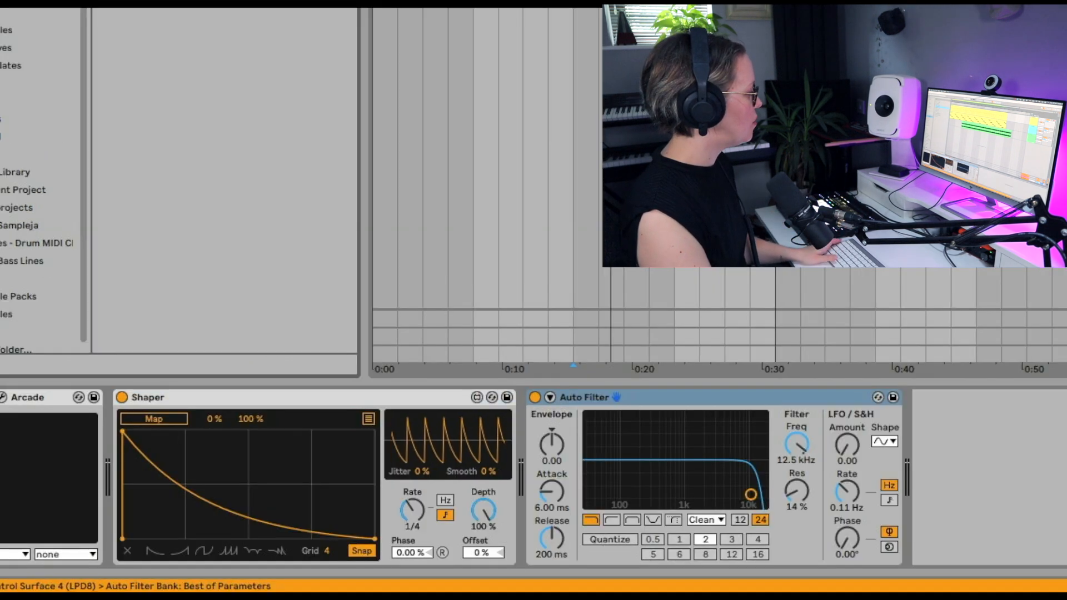
pyautogui.hotkey('ctrl', 'alt', 'b')
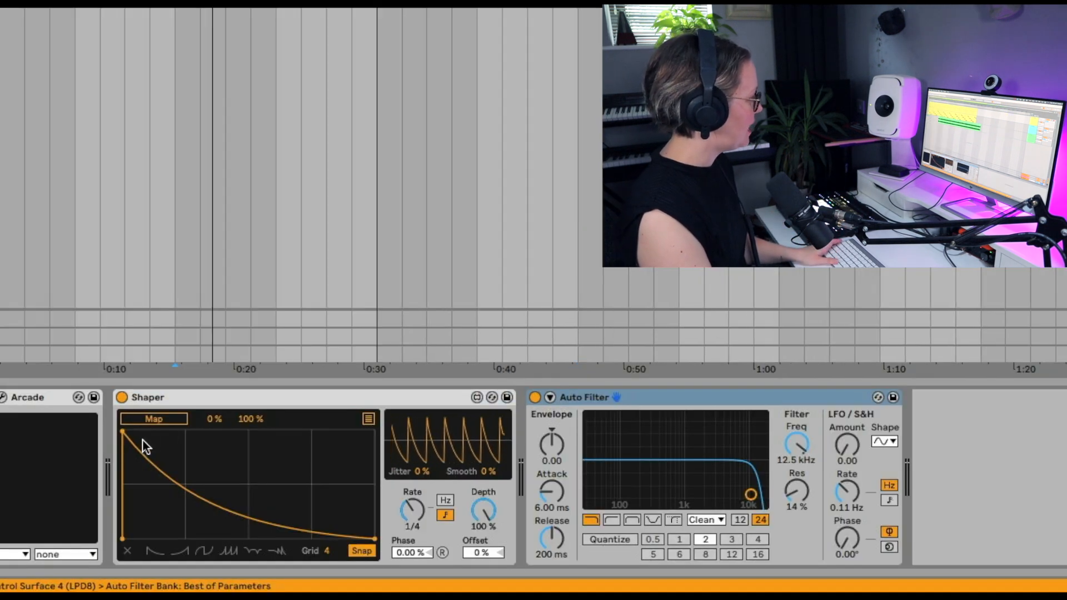
# Step: Try a custom breakpoint and several preset shapes on Shaper's curve, and delete the extra breakpoint below the tallest peak
pyautogui.moveTo(127, 429); pyautogui.dragTo(177, 443)
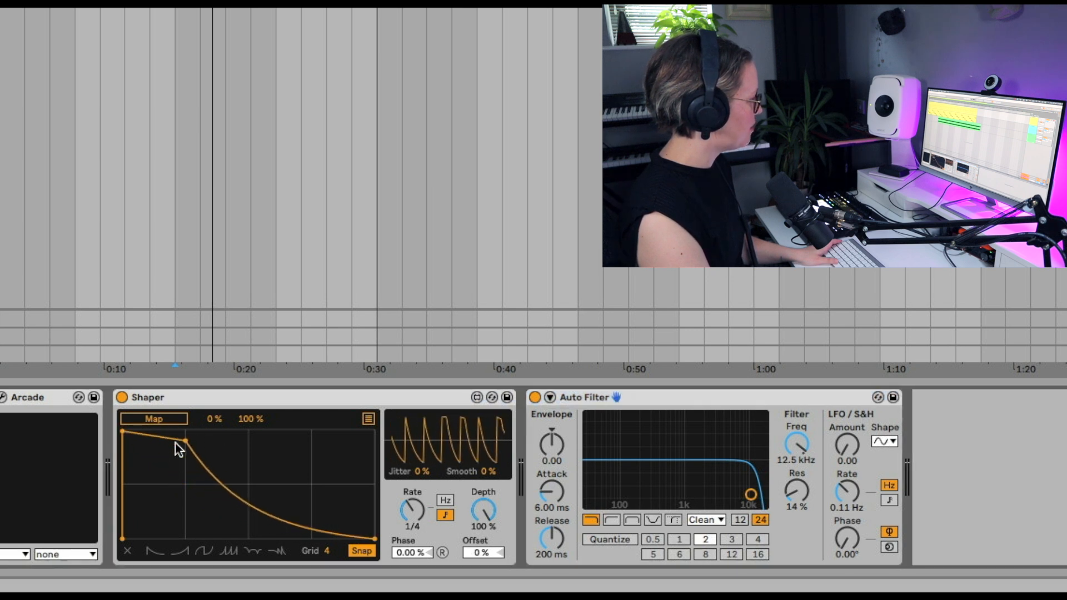
pyautogui.click(148, 553)
pyautogui.click(181, 553)
pyautogui.click(205, 553)
pyautogui.click(257, 553)
pyautogui.click(275, 552)
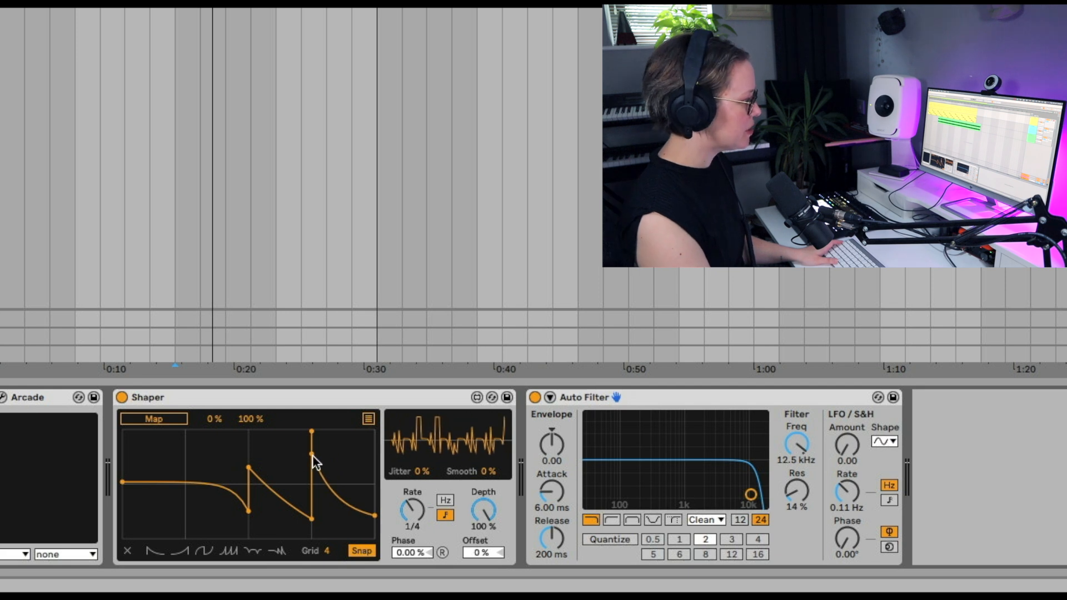
pyautogui.keyDown('shift'); pyautogui.click(311, 454); pyautogui.keyUp('shift')
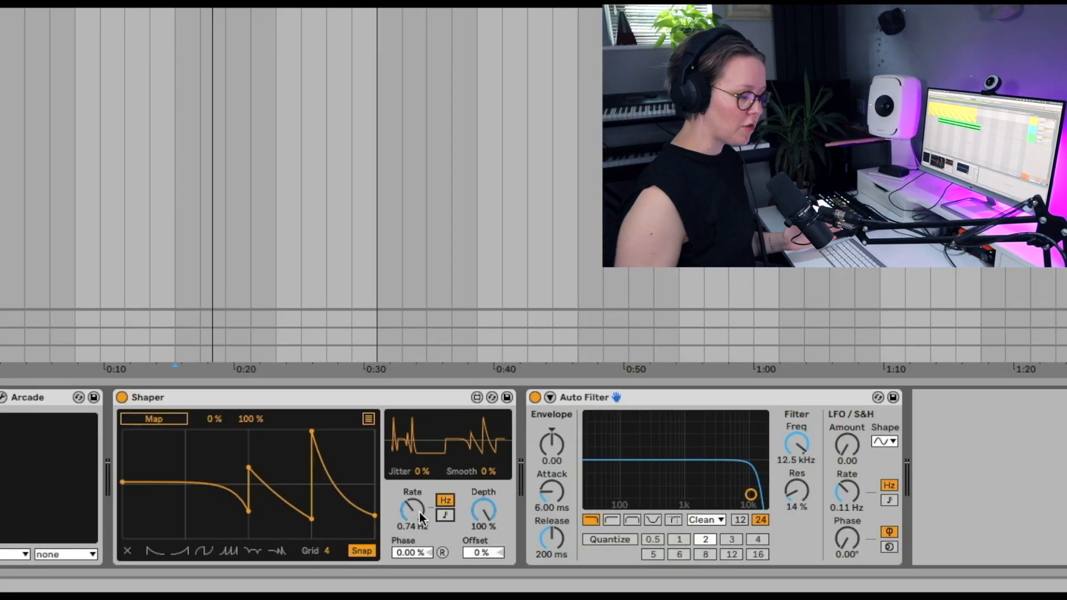
# Step: Try Shaper's Jitter at 66 %, its Smooth setting and an Offset of 35 %, resetting them to 0 %
pyautogui.moveTo(424, 472); pyautogui.dragTo(424, 448)
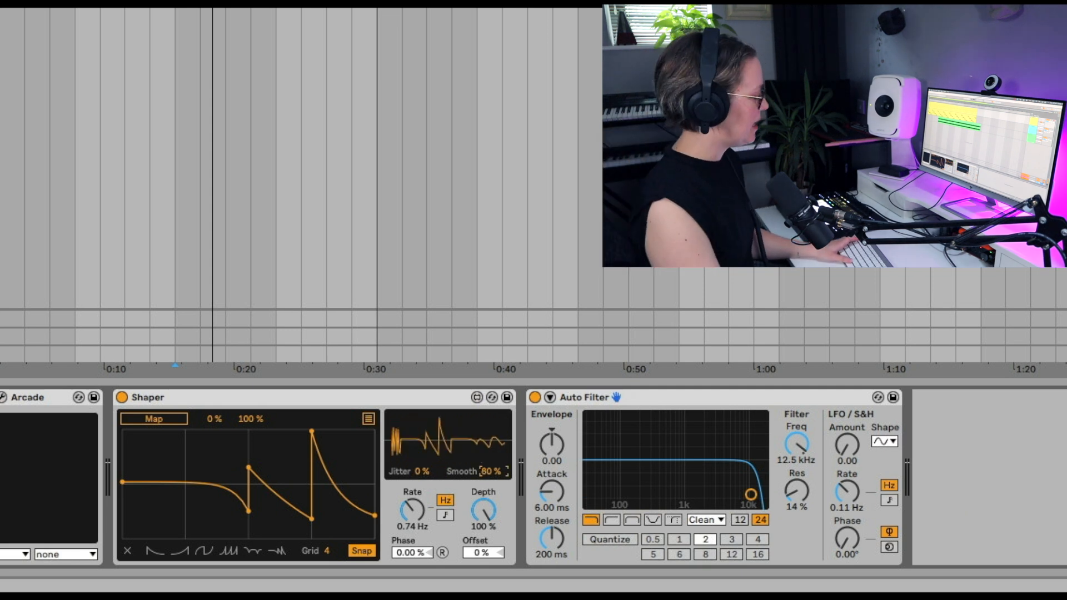
pyautogui.moveTo(489, 471); pyautogui.dragTo(489, 445)
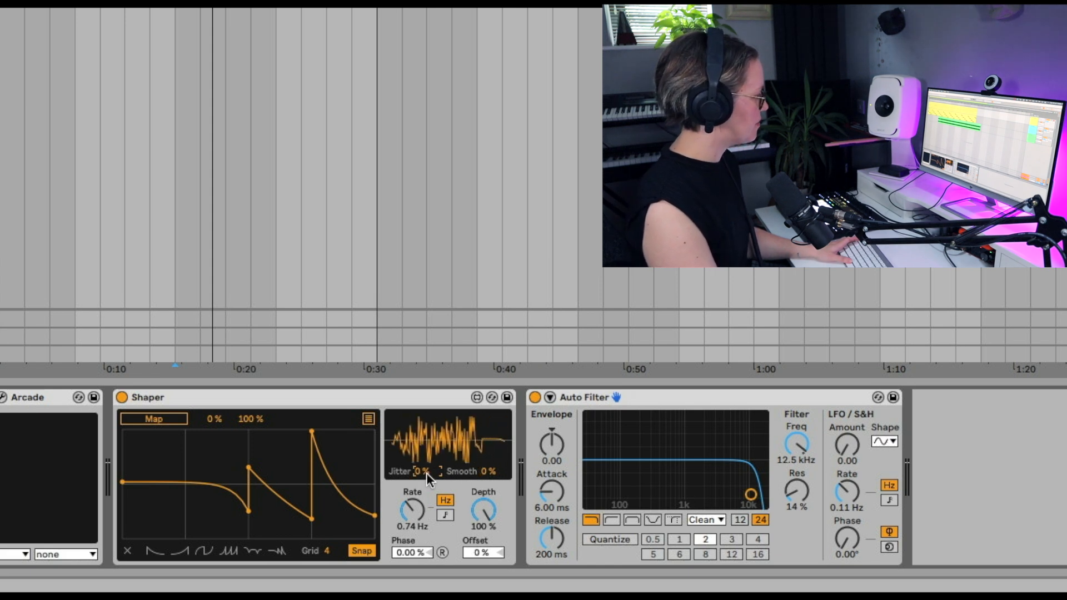
pyautogui.moveTo(483, 510); pyautogui.dragTo(484, 578)
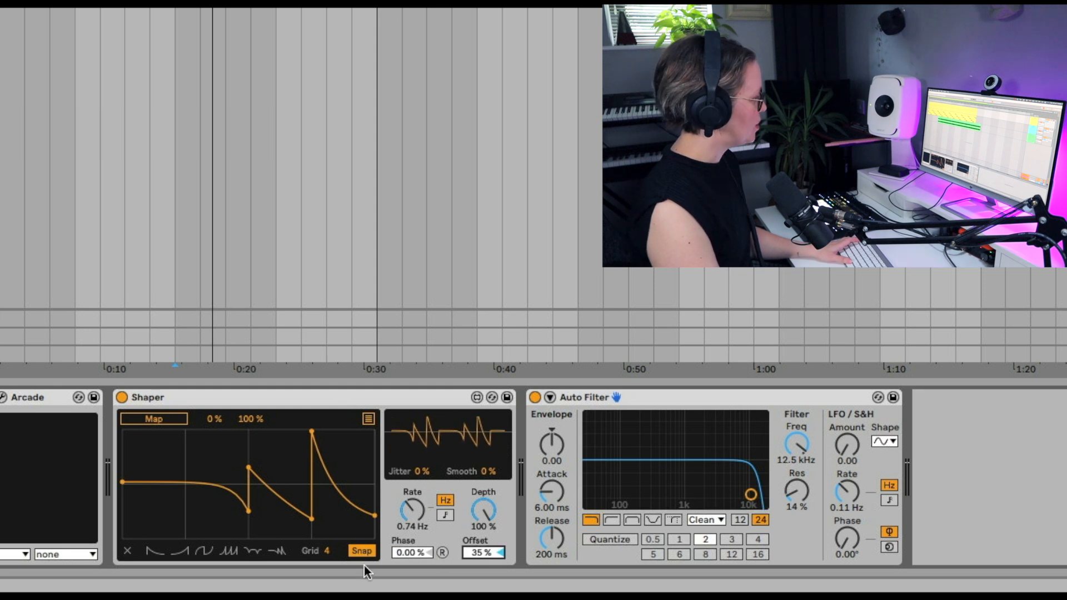
pyautogui.doubleClick(464, 551)
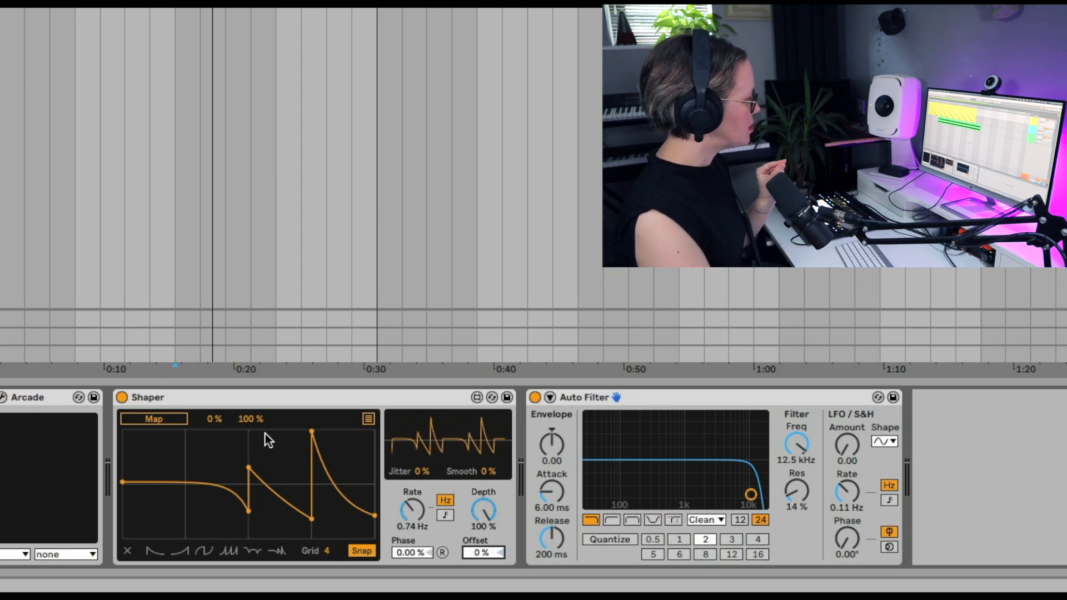
# Step: Check Shaper's multi-mapping view and map Shaper's first slot to the Auto Filter's frequency
pyautogui.click(369, 419)
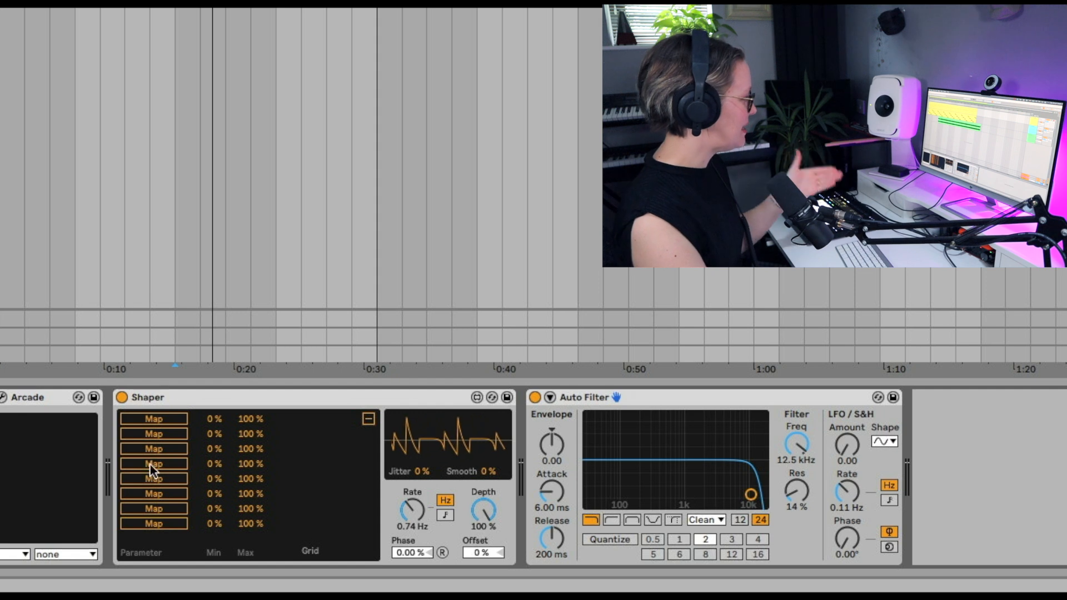
pyautogui.click(165, 505)
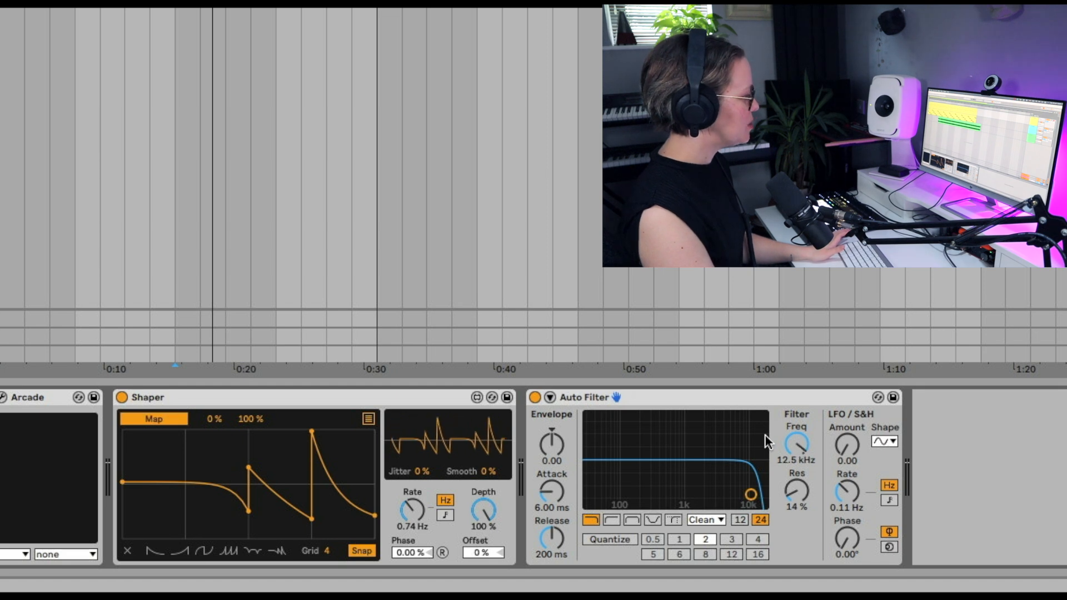
pyautogui.click(797, 449)
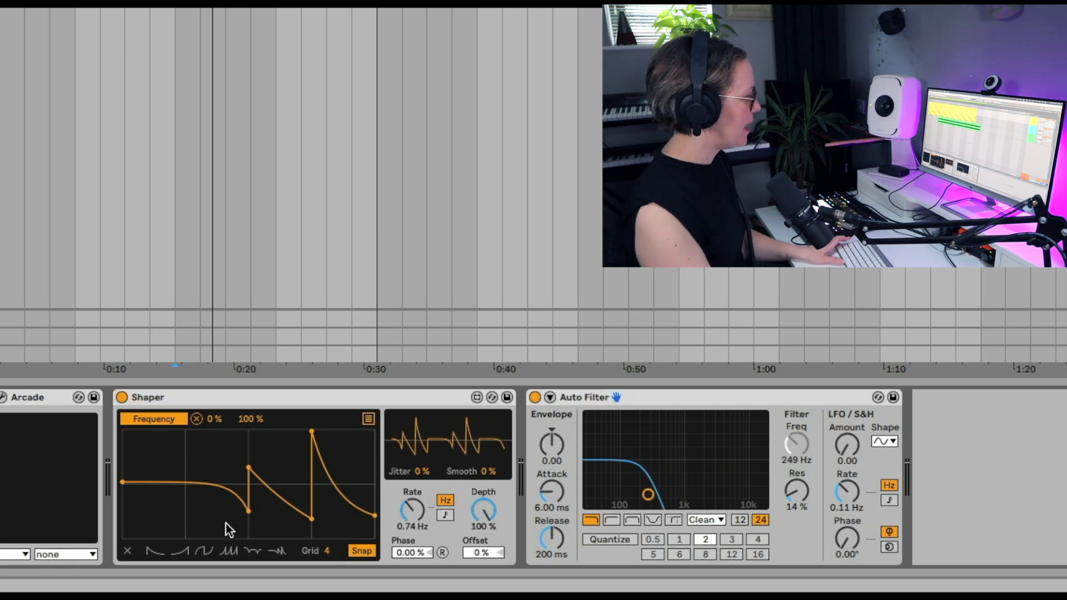
# Step: Audition Shaper's rising ramp, two-part curve and four-ramp preset shapes on the filter frequency during playback
pyautogui.click(179, 550)
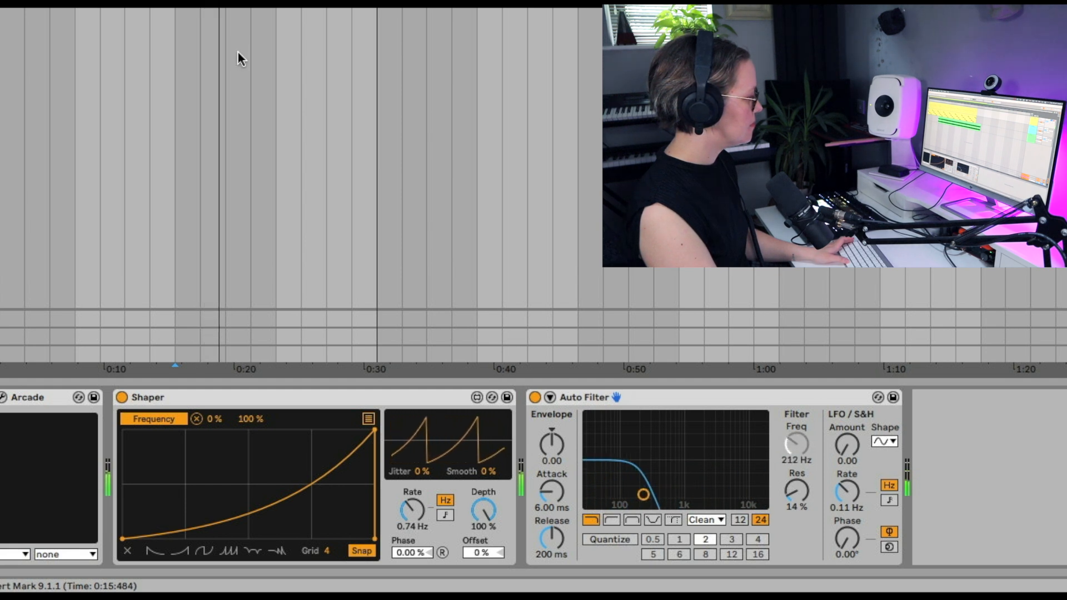
pyautogui.click(202, 551)
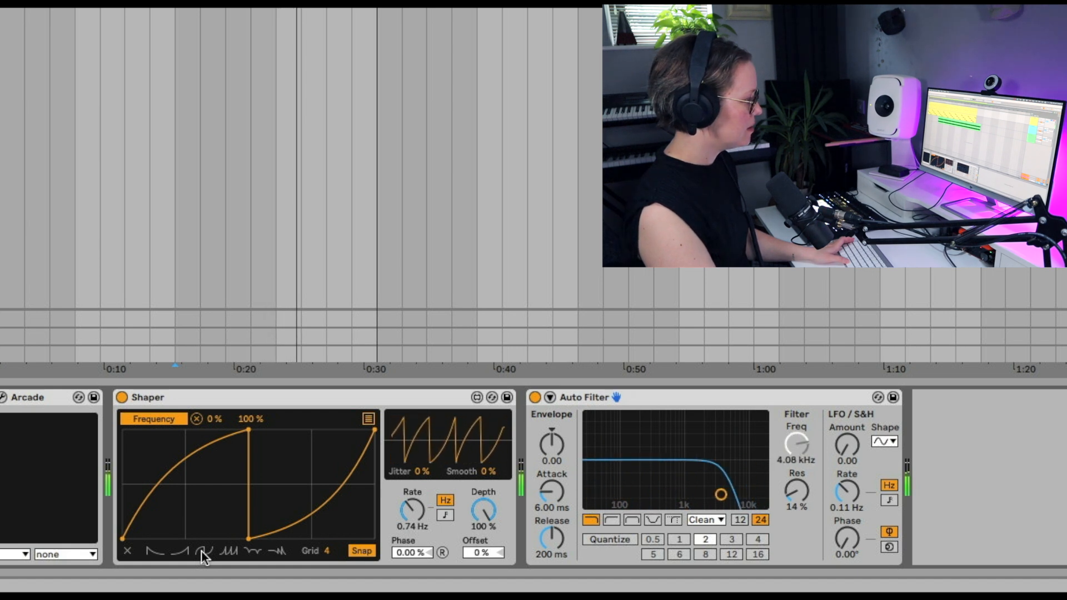
pyautogui.click(229, 551)
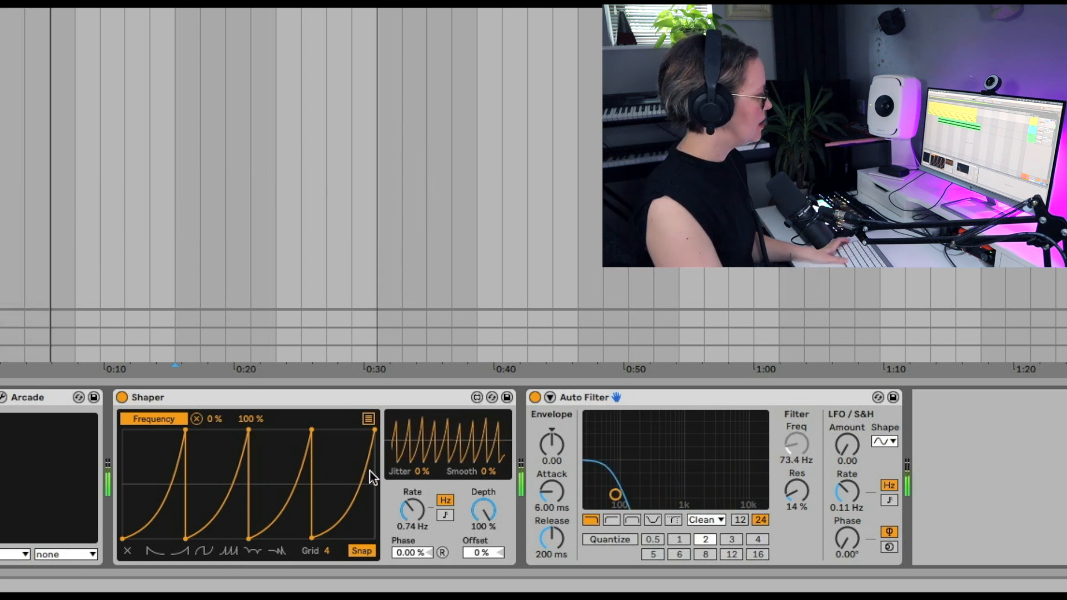
# Step: Try Shaper's Jitter at 51 % together with its Smooth and Offset settings on the modulated filter
pyautogui.moveTo(426, 471); pyautogui.dragTo(425, 443)
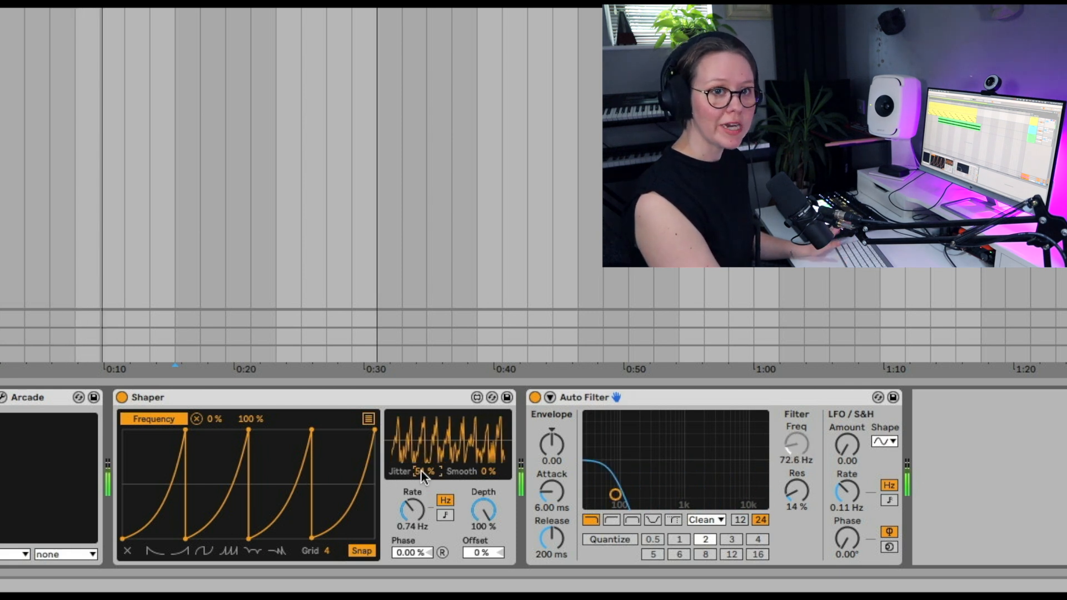
pyautogui.moveTo(494, 473)
pyautogui.mouseDown()
pyautogui.moveTo(495, 441)
pyautogui.moveTo(494, 473)
pyautogui.mouseUp()
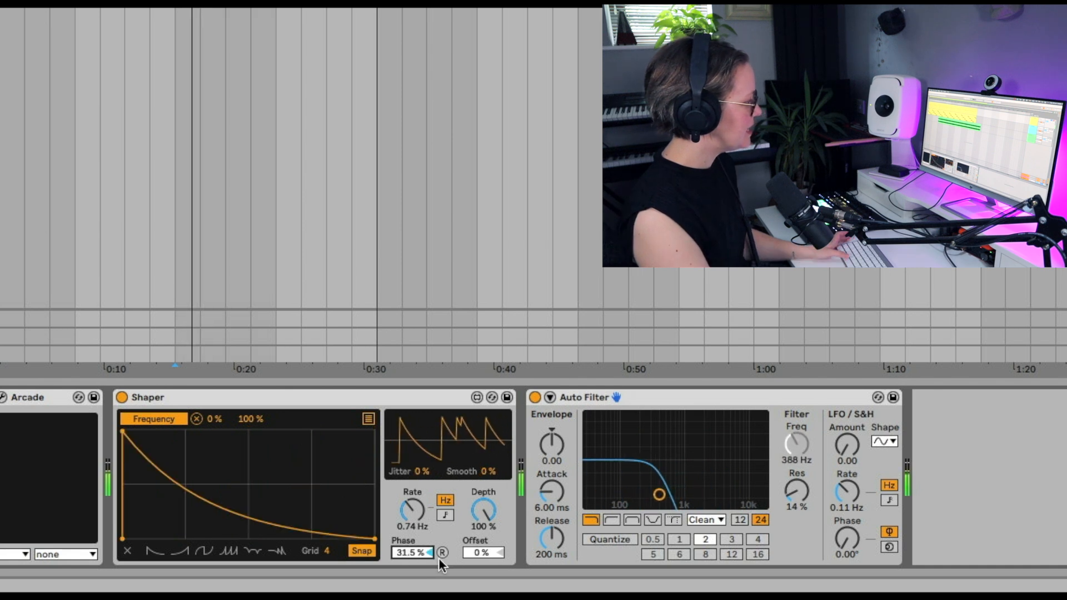
pyautogui.moveTo(481, 553); pyautogui.dragTo(481, 510)
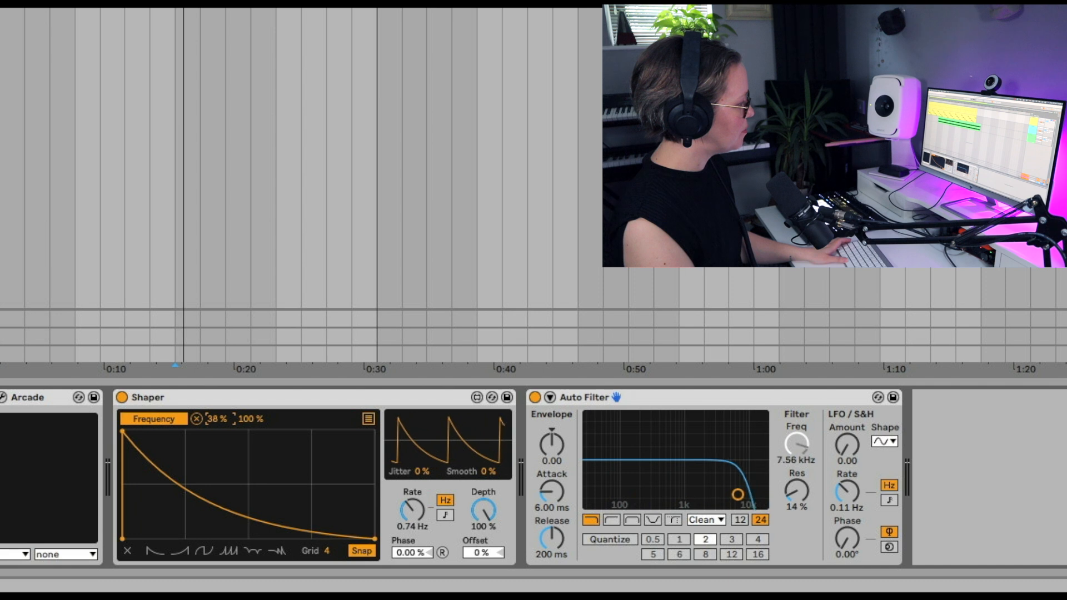
# Step: Limit the mapped frequency range to a maximum of 76 % with the minimum at 42 %, and stop playback
pyautogui.moveTo(244, 425); pyautogui.dragTo(245, 439)
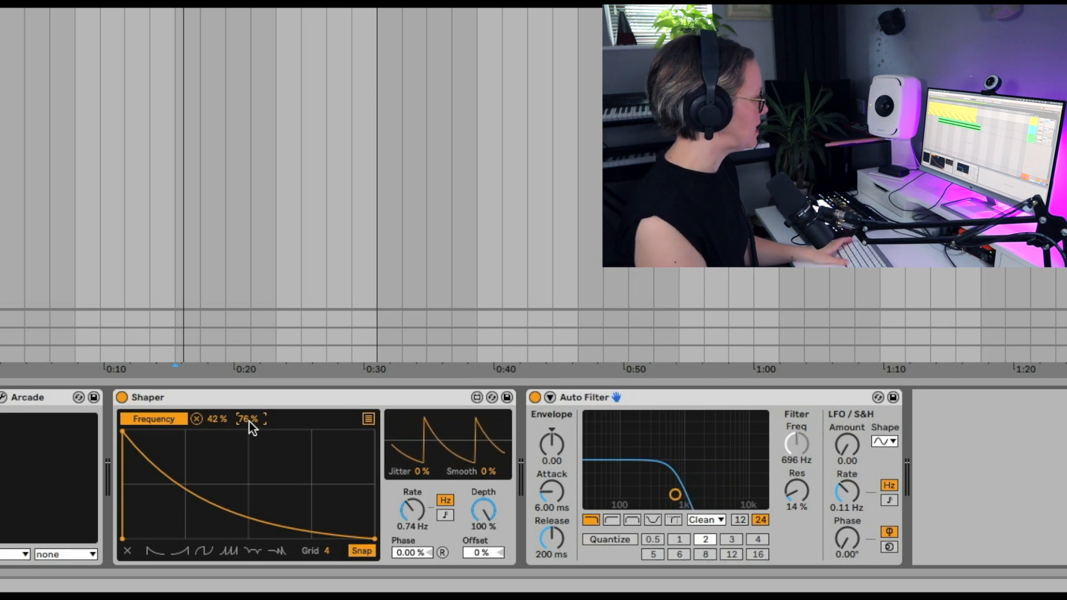
pyautogui.press('space')
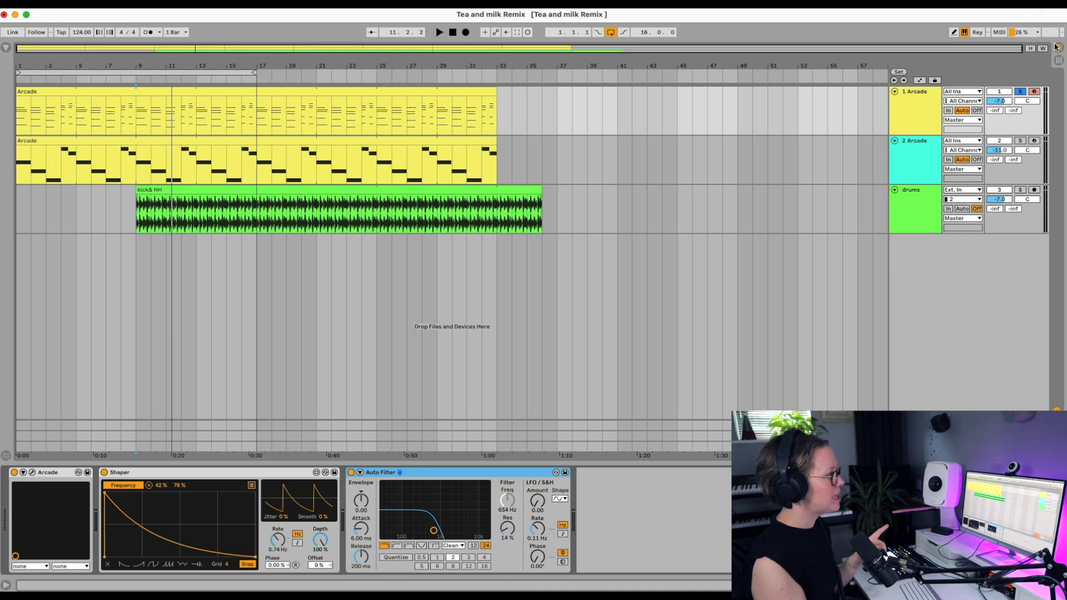
# Step: Compare the device chains of both Arcade tracks and open the first track's Arcade plug-in window, moving it aside
pyautogui.click(921, 112)
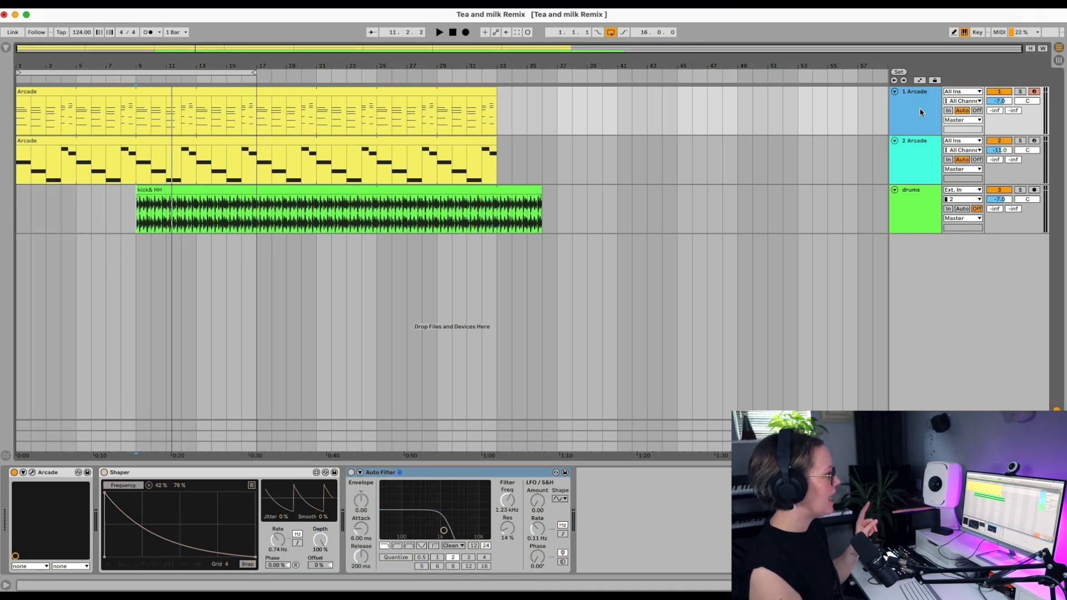
pyautogui.click(913, 163)
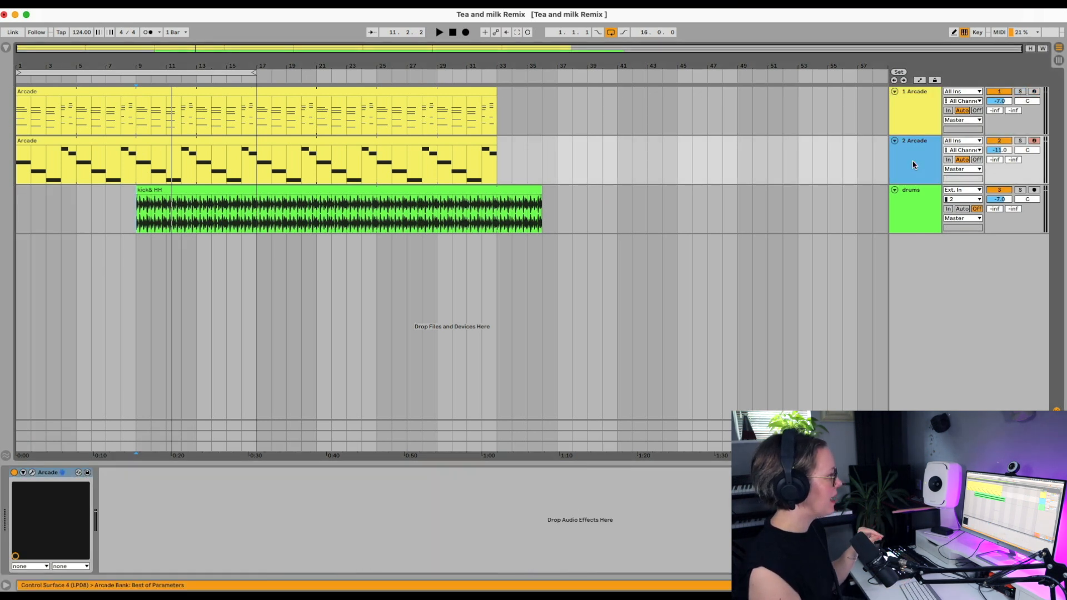
pyautogui.click(928, 122)
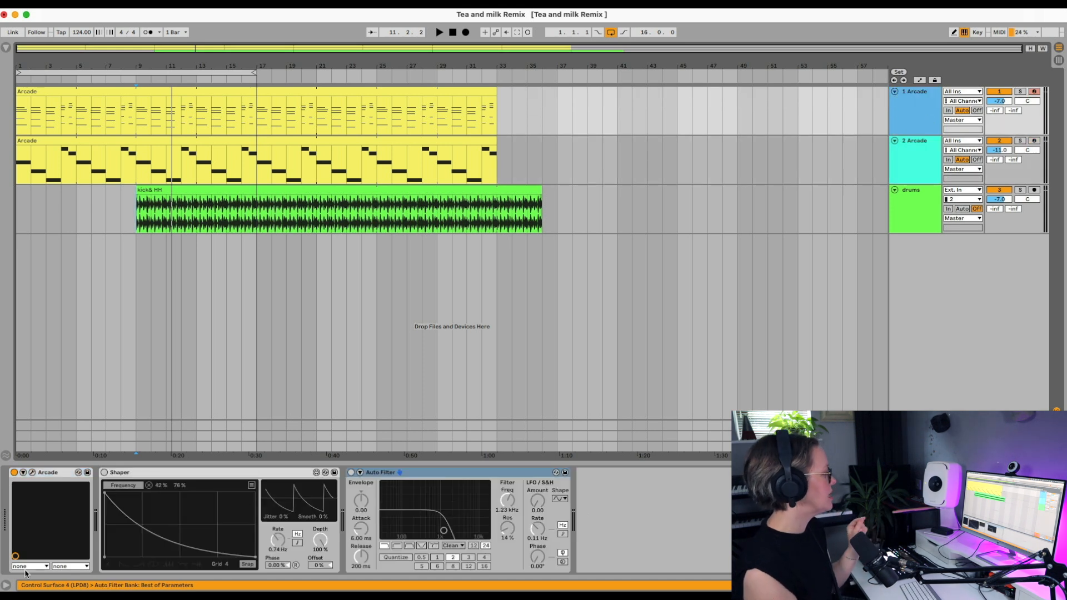
pyautogui.click(32, 473)
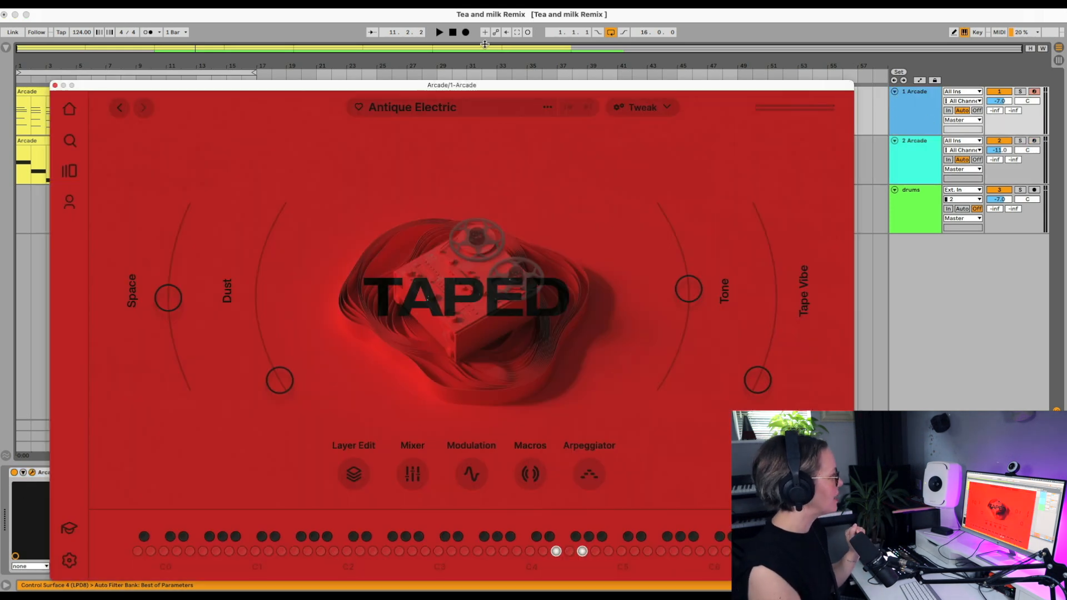
pyautogui.moveTo(475, 90); pyautogui.dragTo(546, 67)
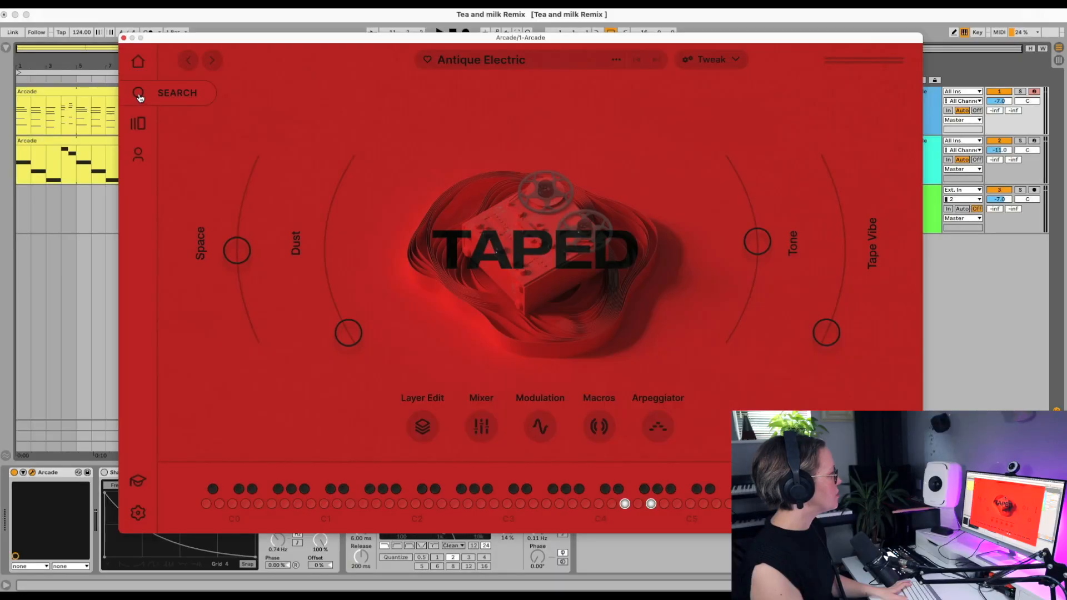
# Step: Browse Arcade's Keys instruments and its library and home pages, and return to the Antique Electric preset
pyautogui.click(139, 94)
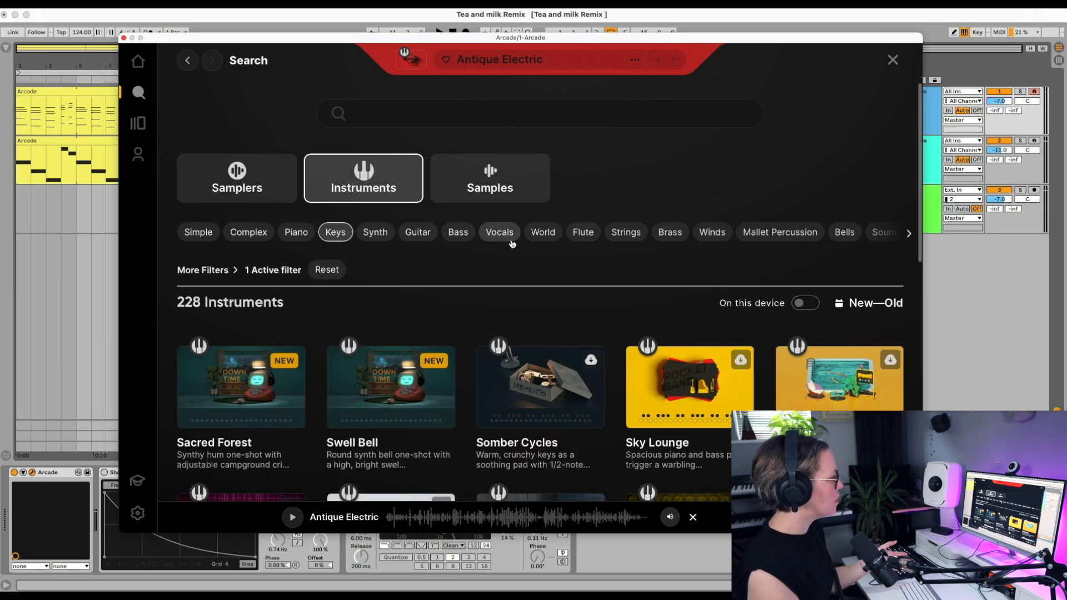
pyautogui.scroll(-4, 640, 233)
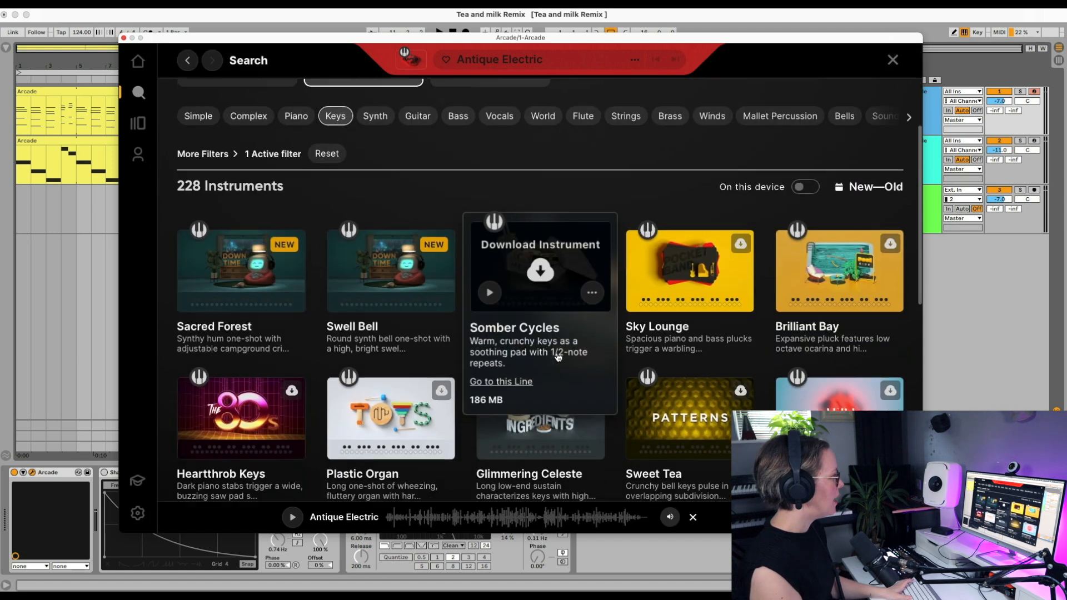
pyautogui.scroll(2, 356, 289)
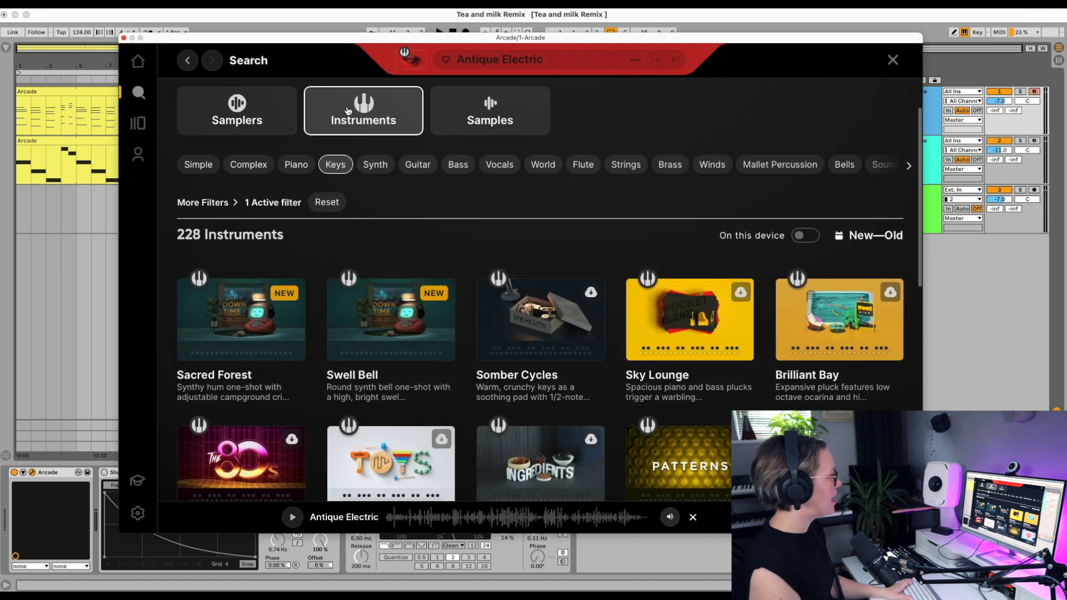
pyautogui.scroll(-10, 356, 289)
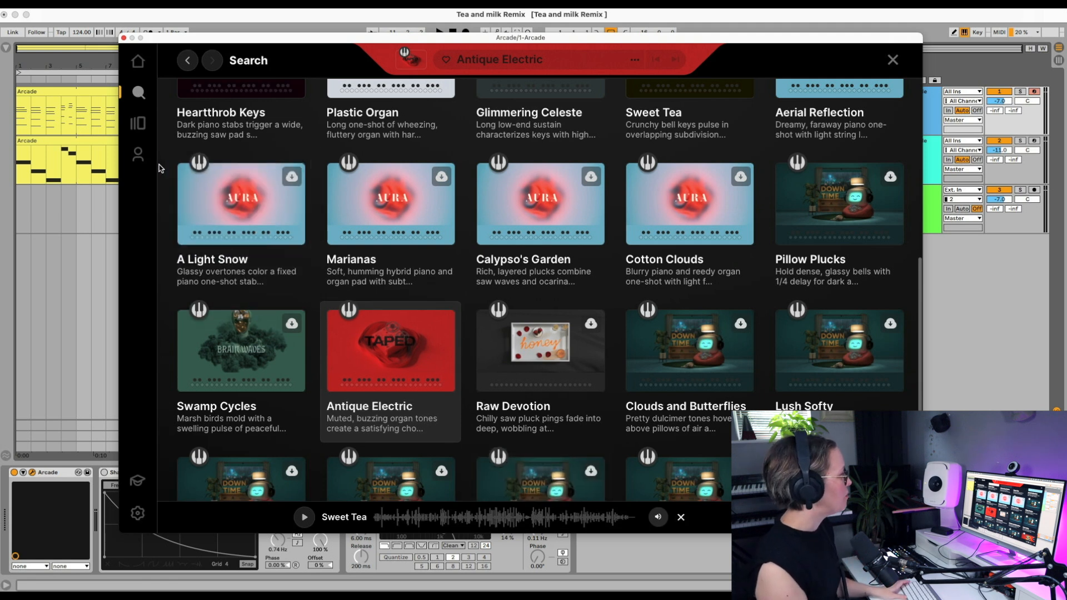
pyautogui.click(138, 123)
pyautogui.click(139, 93)
pyautogui.click(136, 64)
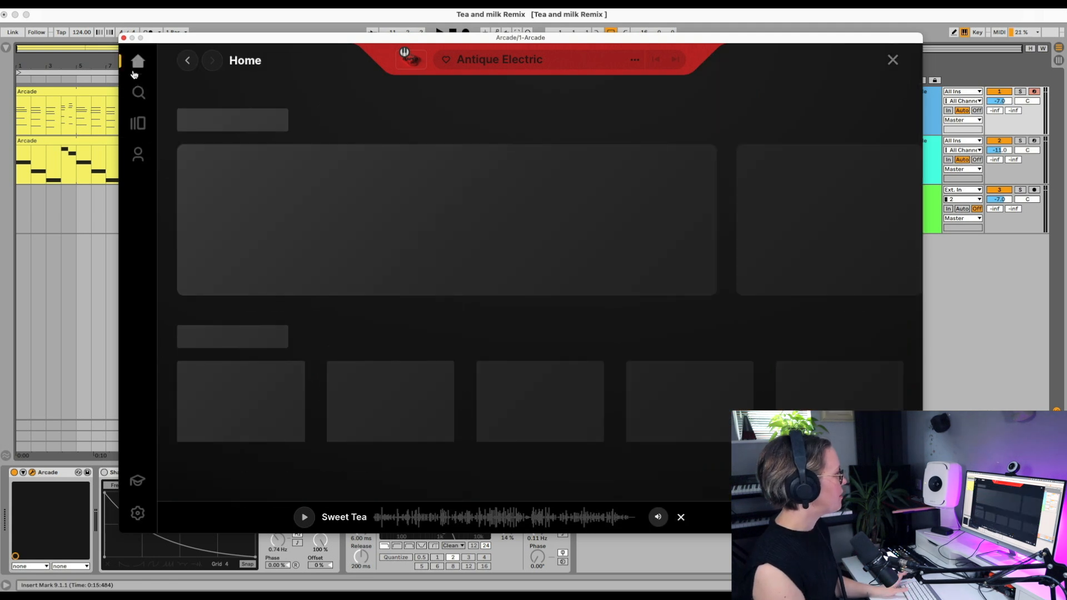
pyautogui.click(894, 60)
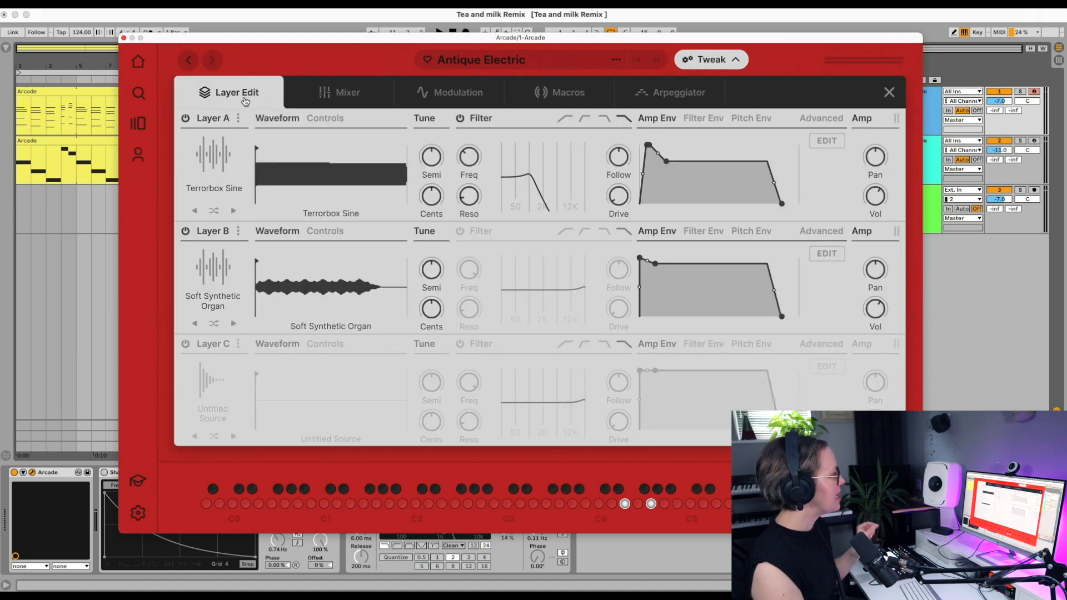
# Step: Look through Antique Electric's Mixer, Modulation, Macros and Arpeggiator settings in Arcade
pyautogui.click(336, 89)
pyautogui.click(455, 93)
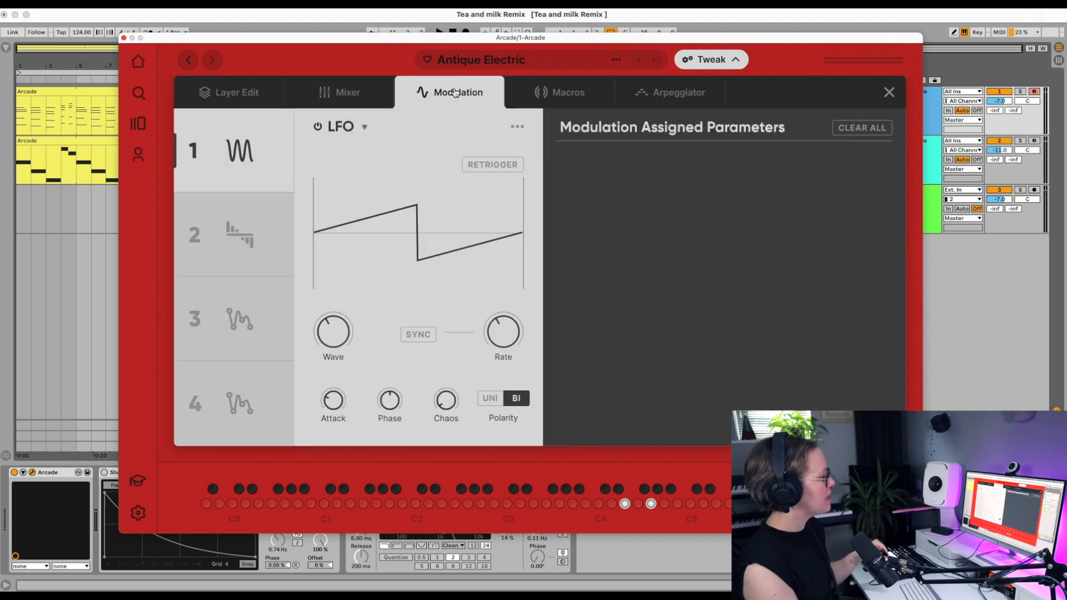
pyautogui.click(572, 102)
pyautogui.click(683, 100)
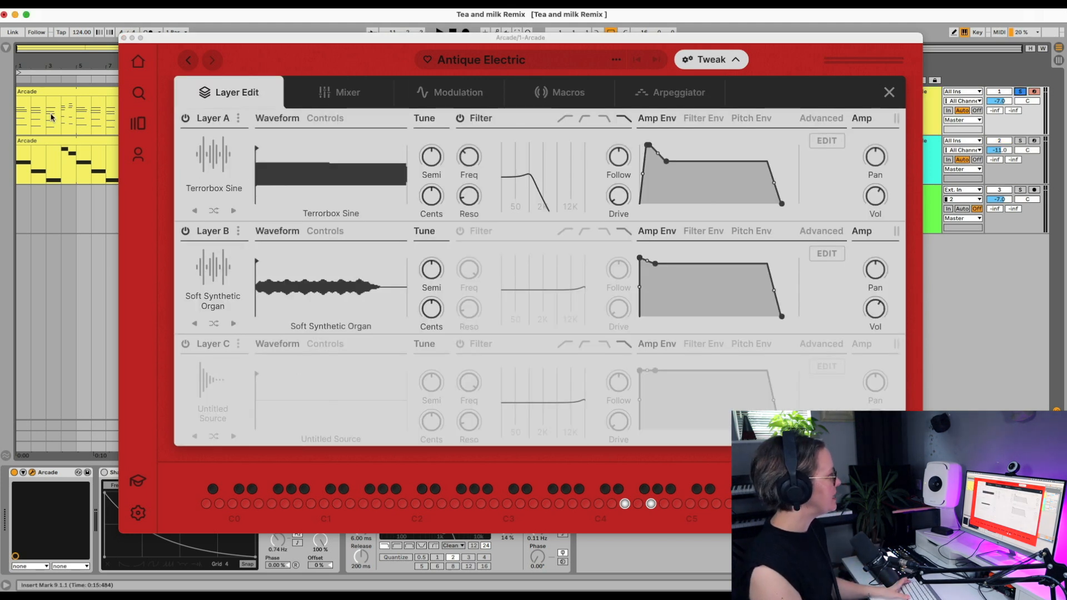
# Step: Audition the soloed first Arcade track from the beginning of the arrangement and stop playback
pyautogui.click(21, 126)
pyautogui.press('space')
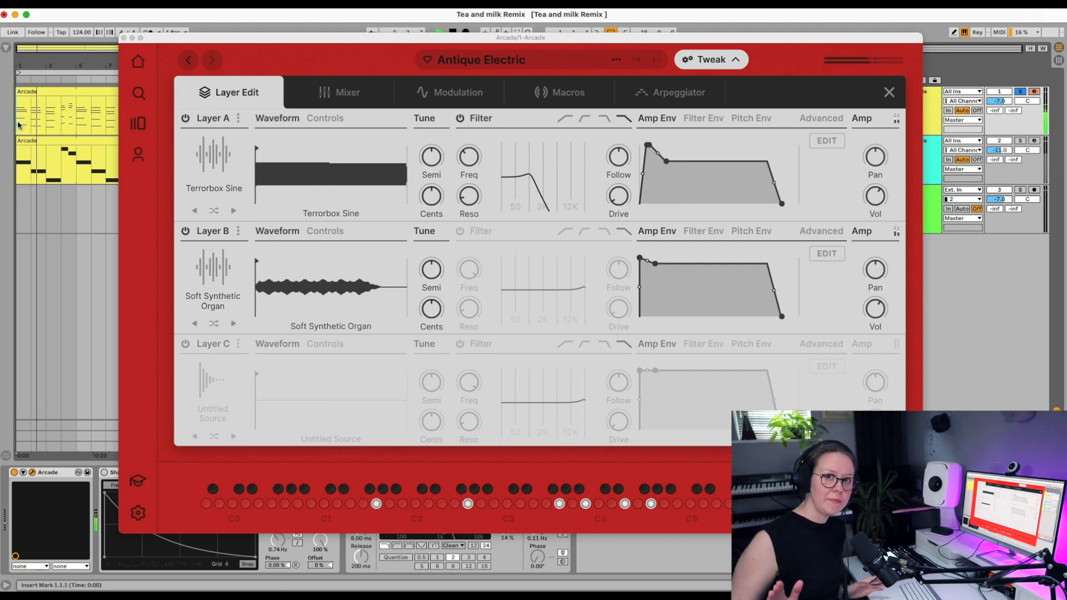
pyautogui.press('space')
# Step: Shape Arcade's first modulation LFO into a tempo-synced square wave
pyautogui.click(458, 92)
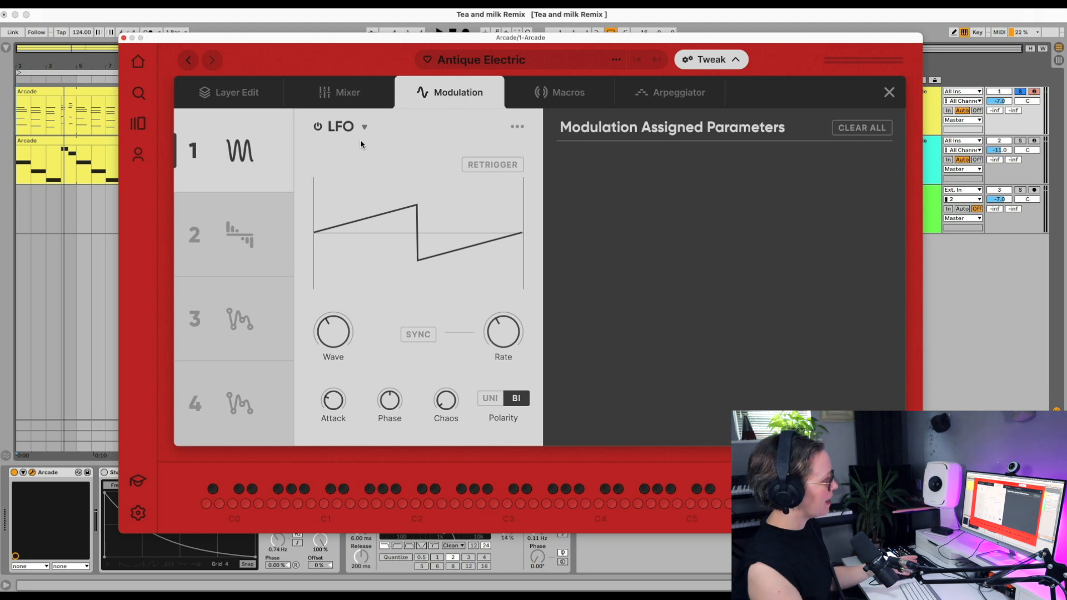
pyautogui.moveTo(329, 337); pyautogui.dragTo(352, 269)
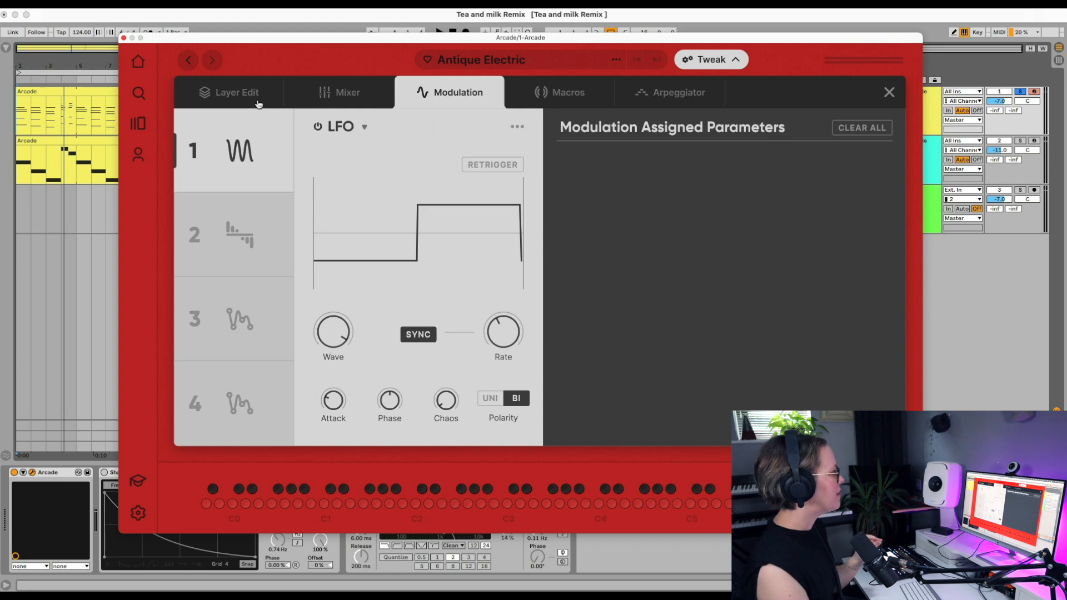
# Step: Assign the LFO modulation to the frequency of the Master Filter in Arcade's mixer
pyautogui.click(343, 96)
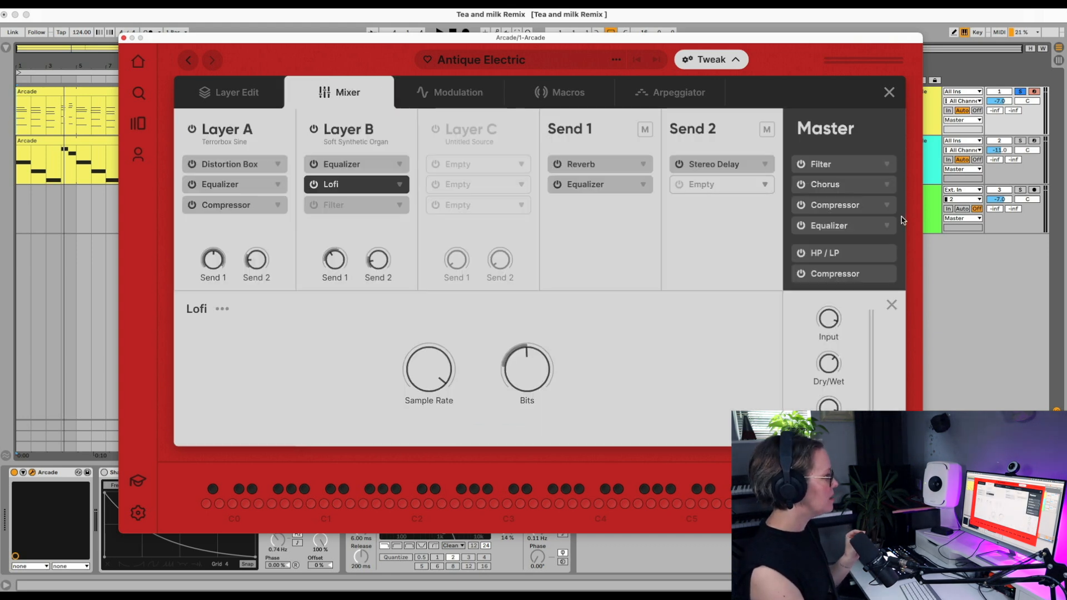
pyautogui.click(841, 166)
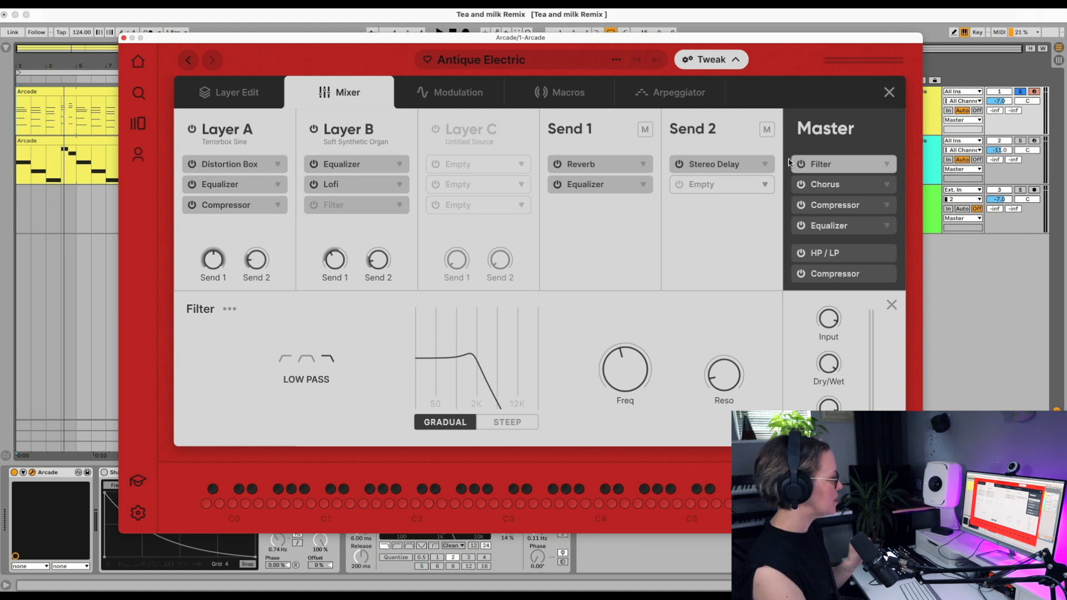
pyautogui.rightClick(629, 378)
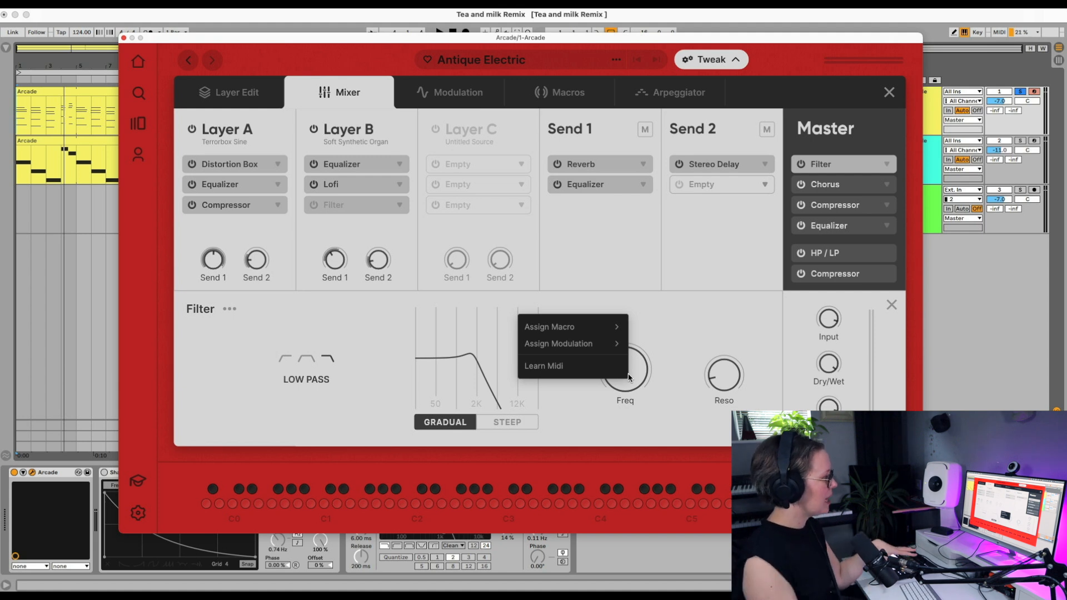
pyautogui.moveTo(578, 344)
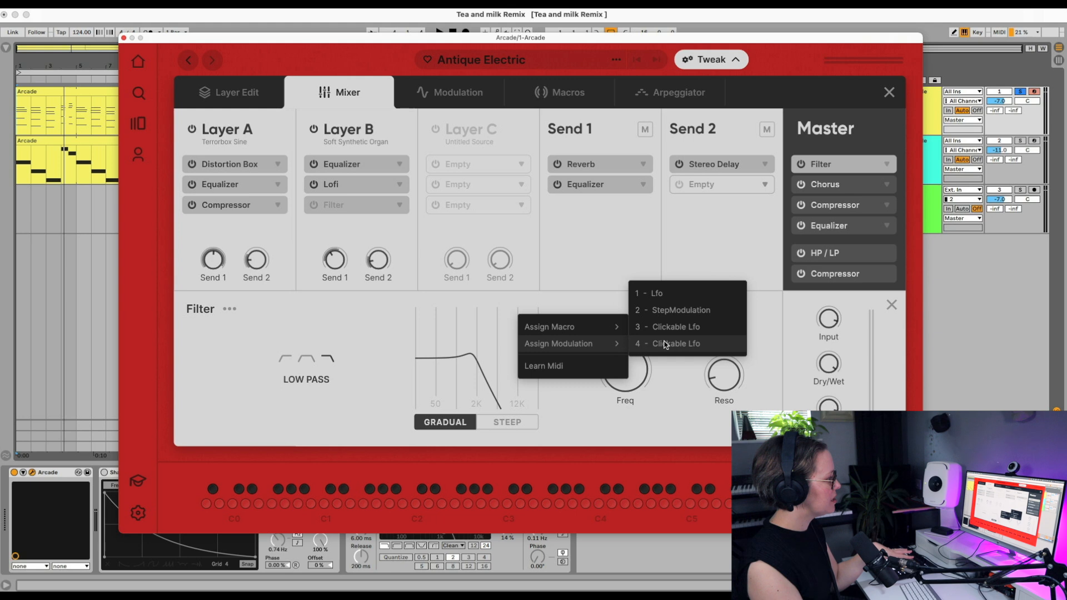
pyautogui.click(671, 301)
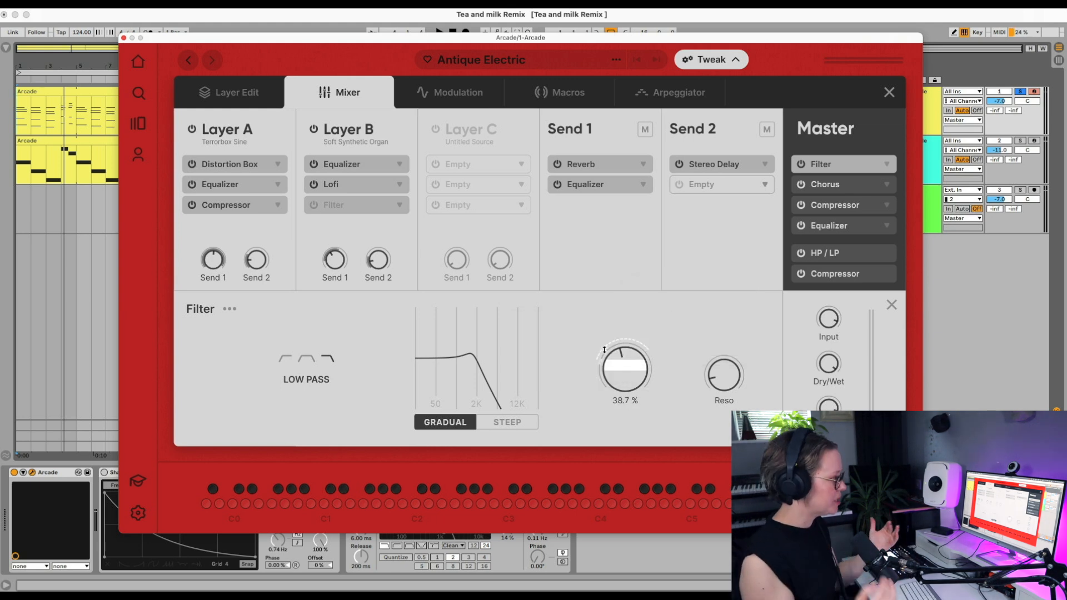
pyautogui.press('space')
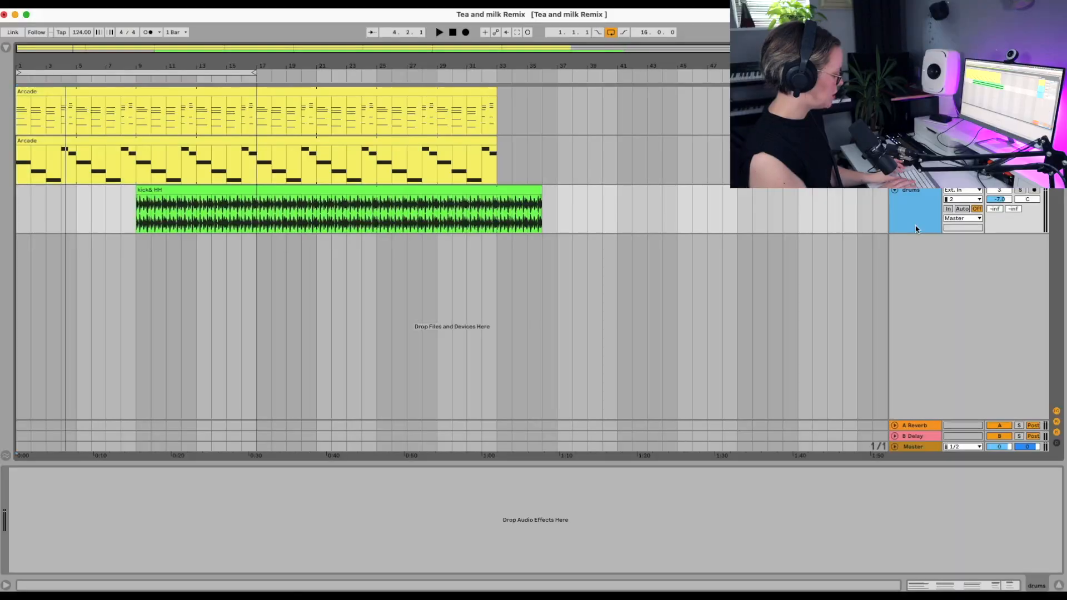
# Step: Add a MIDI track with an Arcade instance below the drums and load its A Million Stars sampler
pyautogui.press('super+shift+t')
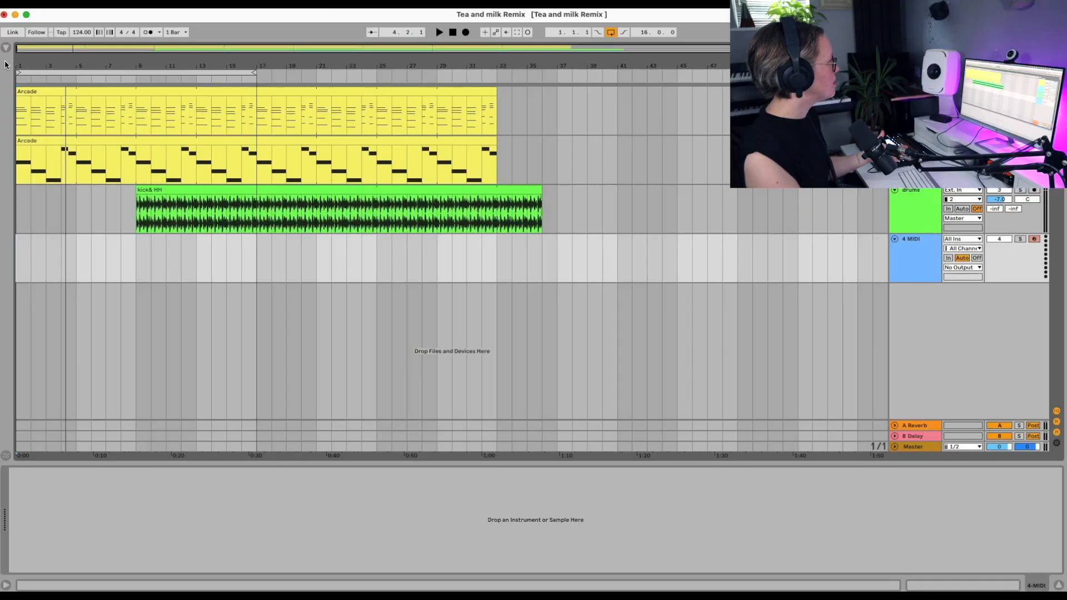
pyautogui.click(7, 47)
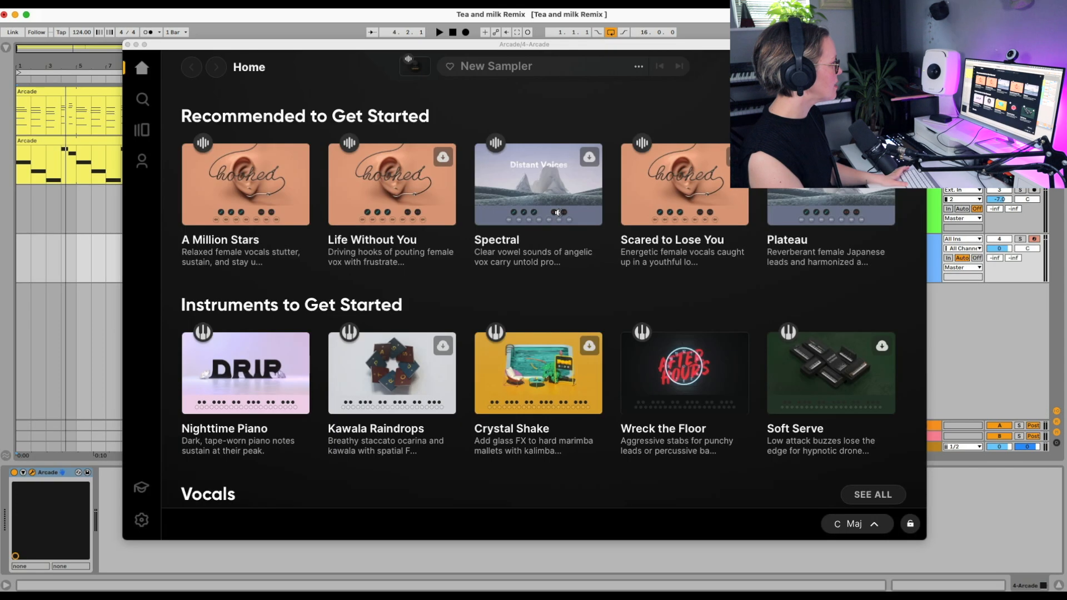
pyautogui.click(397, 209)
pyautogui.click(248, 188)
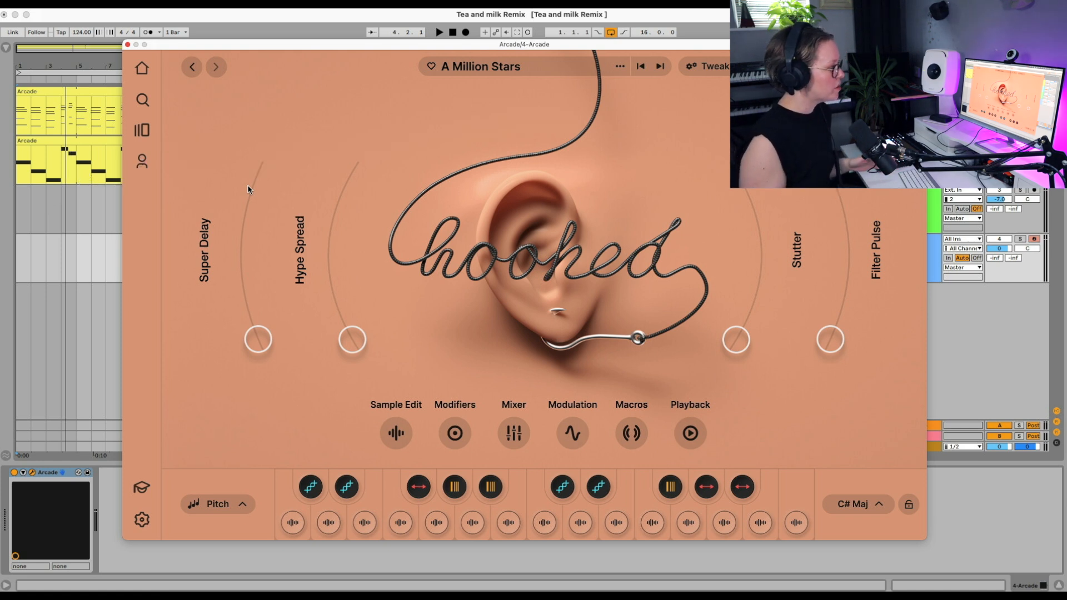
# Step: Try the sampler during playback with the Stutter, Filter Pulse and Hype Spread macros raised
pyautogui.press('space')
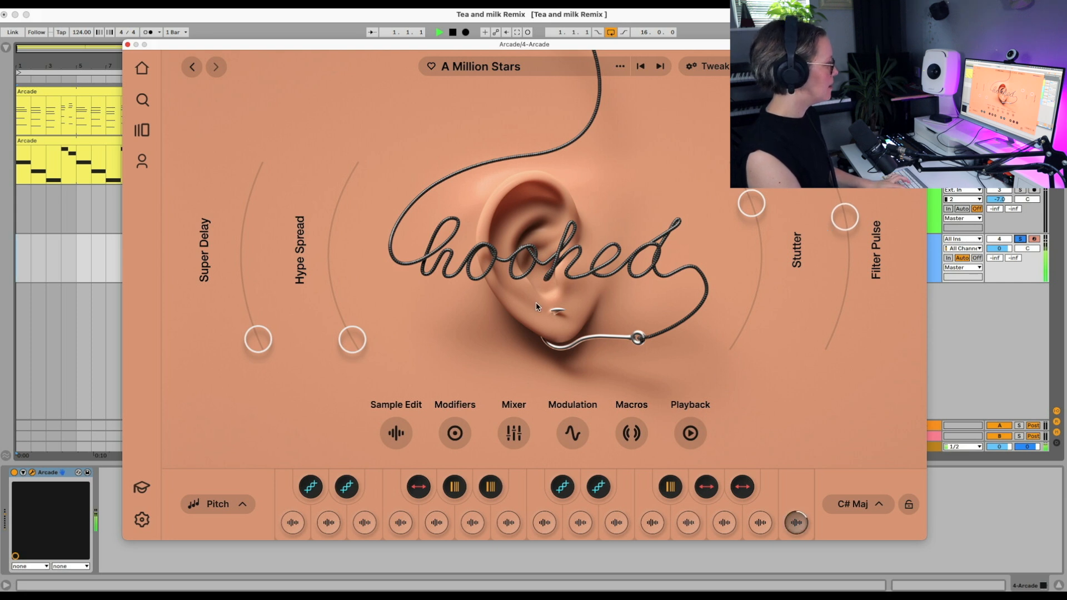
pyautogui.moveTo(346, 348); pyautogui.dragTo(343, 227)
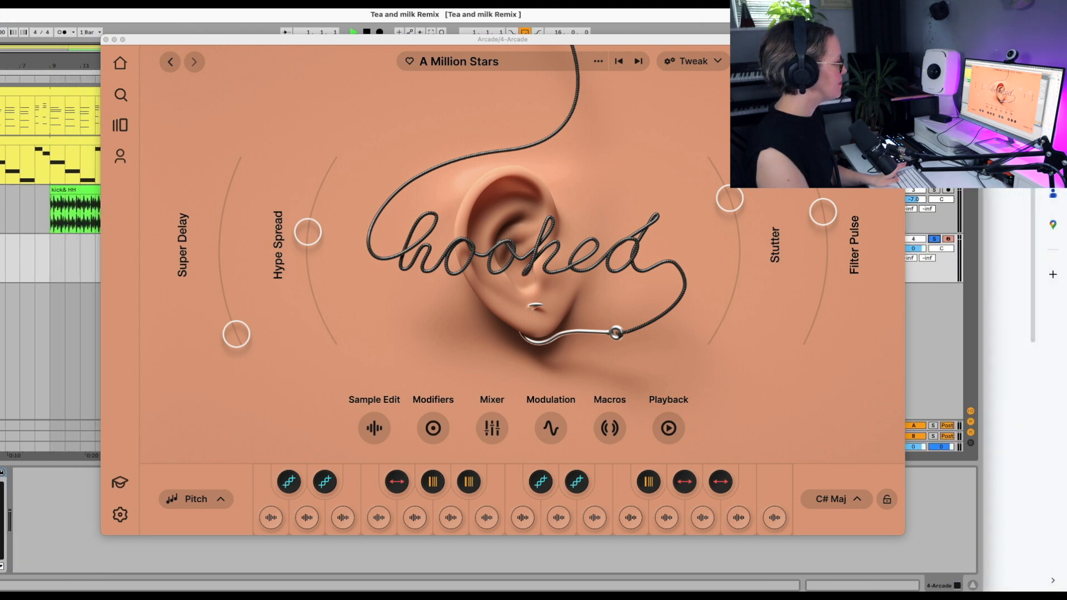
# Step: Load vocals.wav onto one of the sampler's sample keys, open it for sample editing, and start arrangement recording
pyautogui.moveTo(1023, 412); pyautogui.dragTo(595, 521)
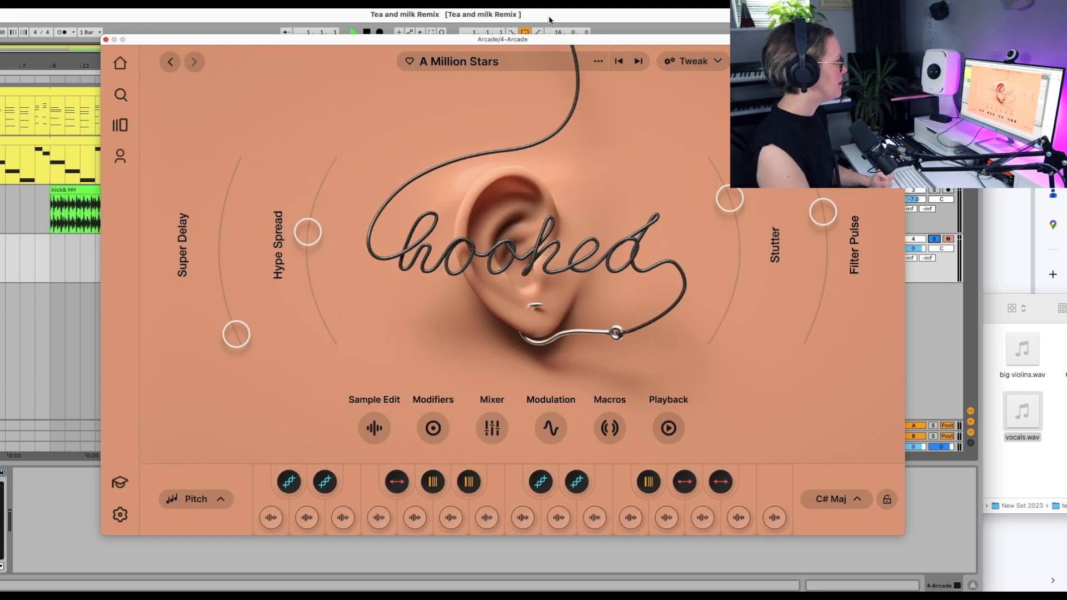
pyautogui.doubleClick(549, 21)
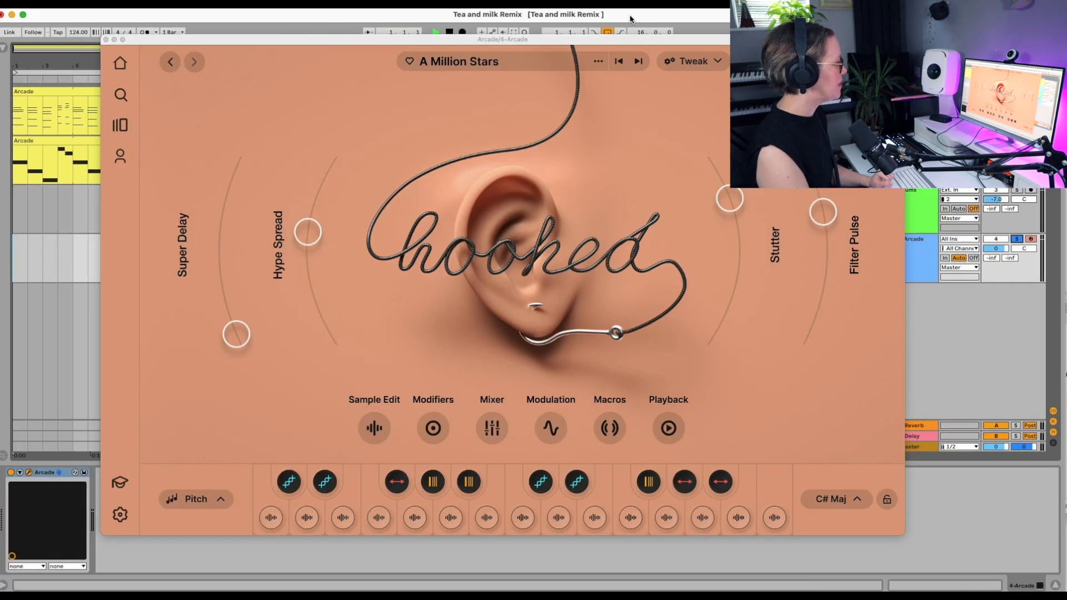
pyautogui.click(596, 523)
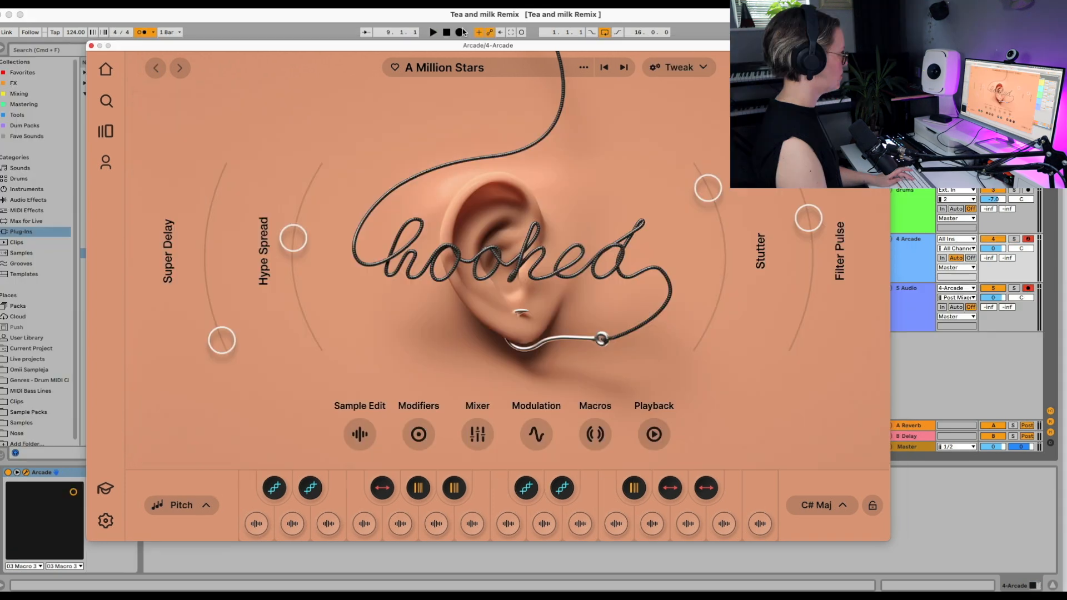
pyautogui.click(460, 32)
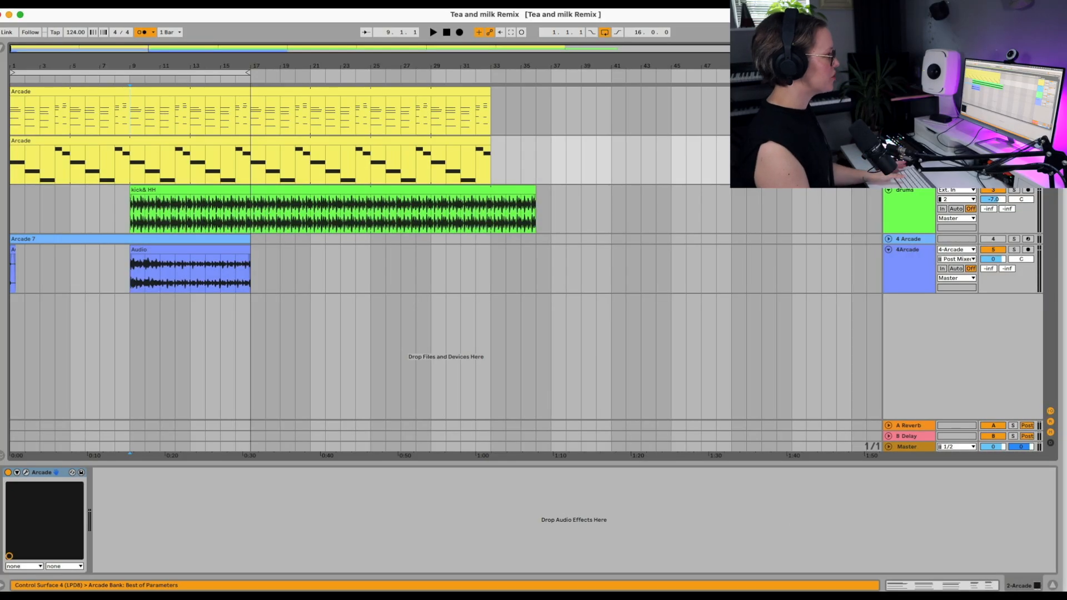
# Step: Play the arrangement with the recorded clips and turn off the metronome
pyautogui.press('space')
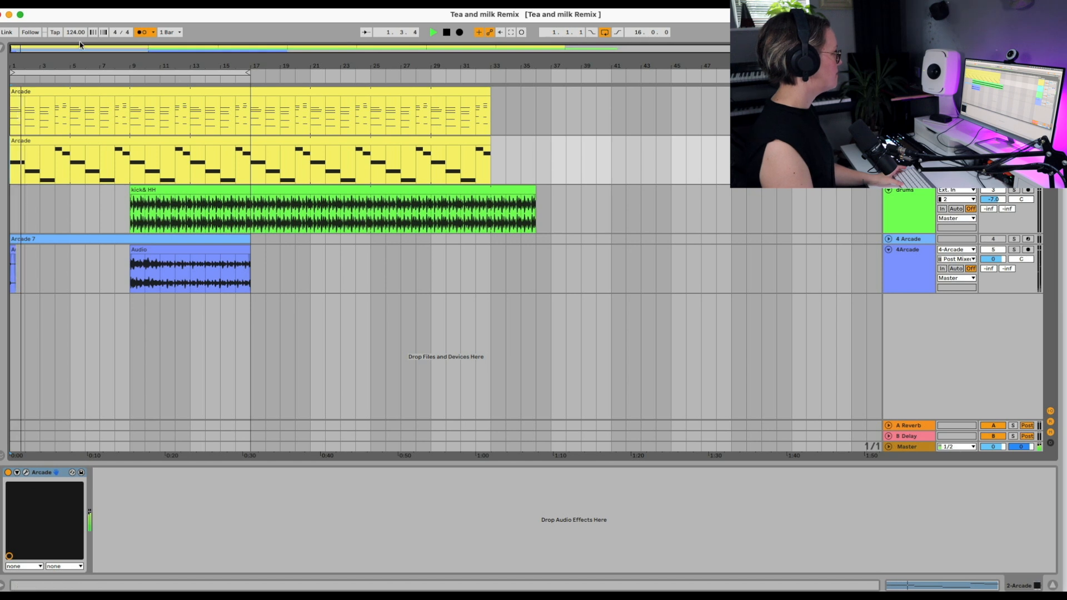
pyautogui.click(142, 33)
# Step: Build a chain of an empty Audio Effect Rack, Shaper and Auto Filter after Arcade on the second Arcade track
pyautogui.click(2, 50)
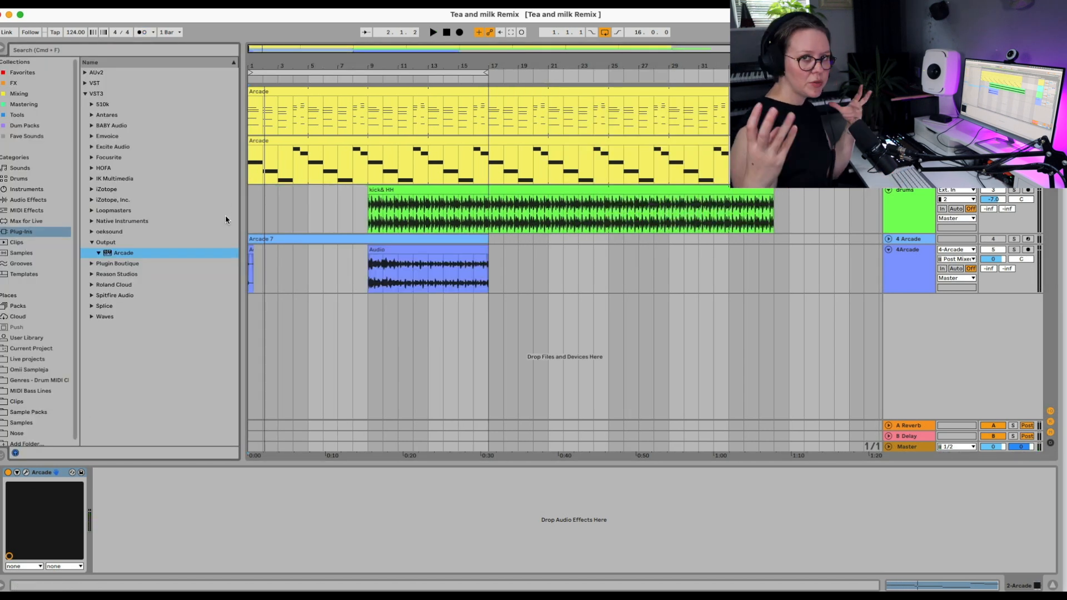
pyautogui.click(35, 199)
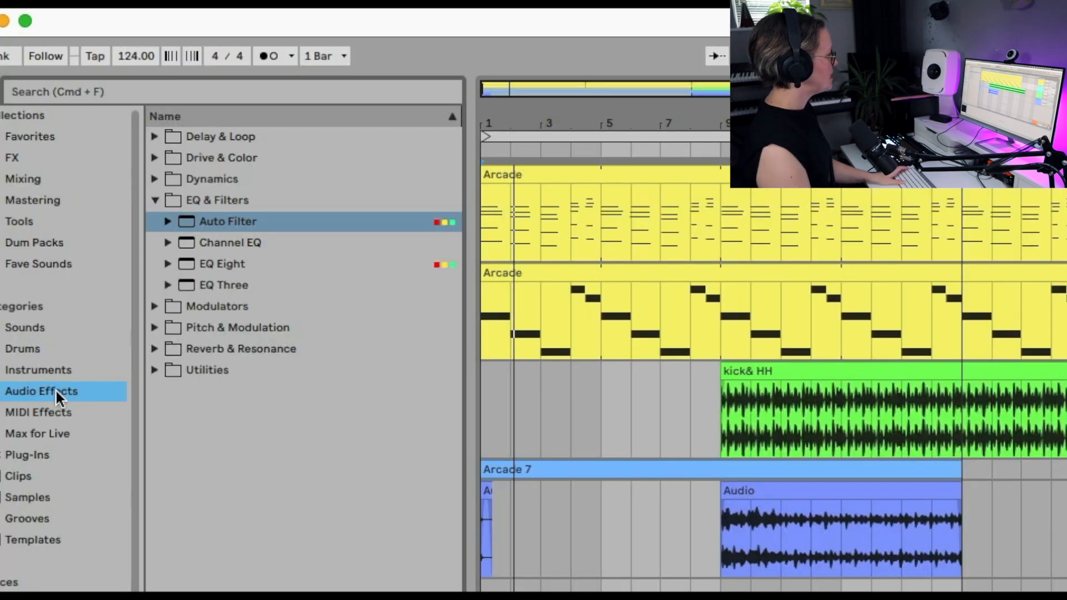
pyautogui.click(155, 370)
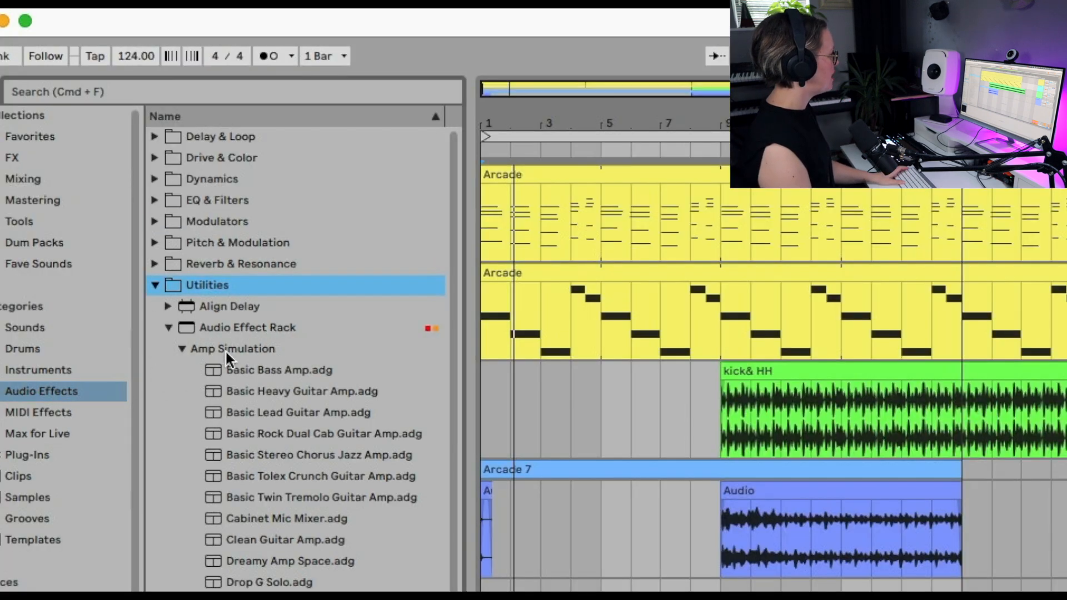
pyautogui.click(229, 324)
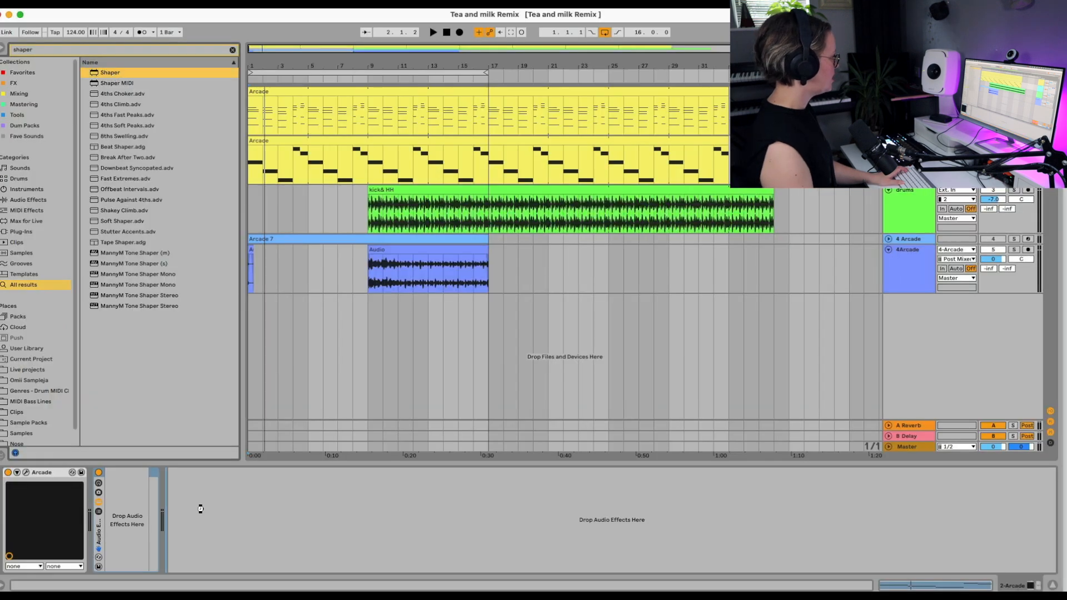
pyautogui.moveTo(201, 509); pyautogui.dragTo(201, 509)
pyautogui.click(37, 200)
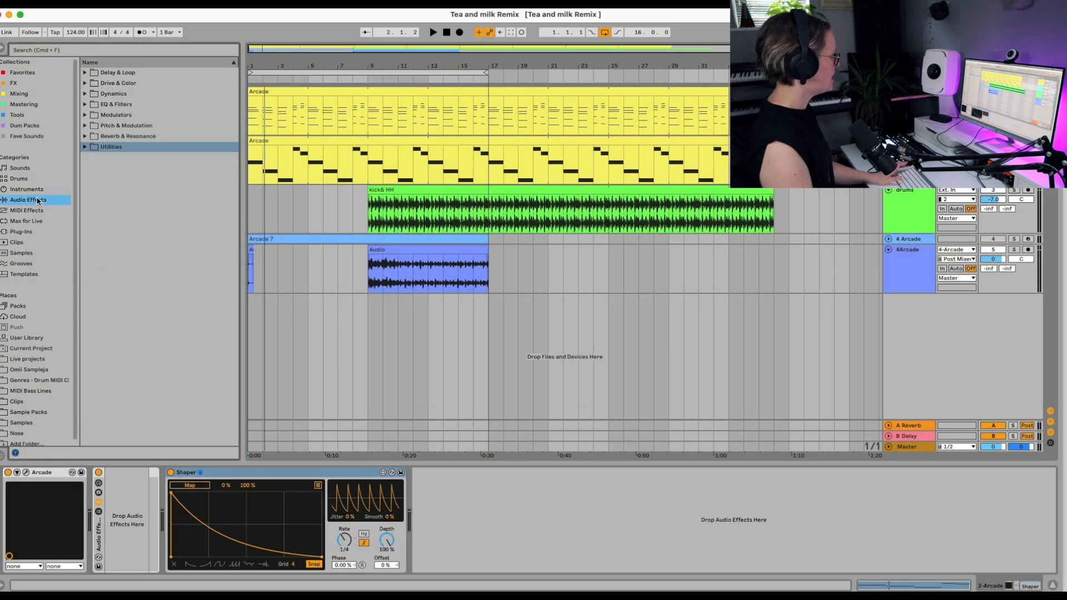
pyautogui.click(85, 126)
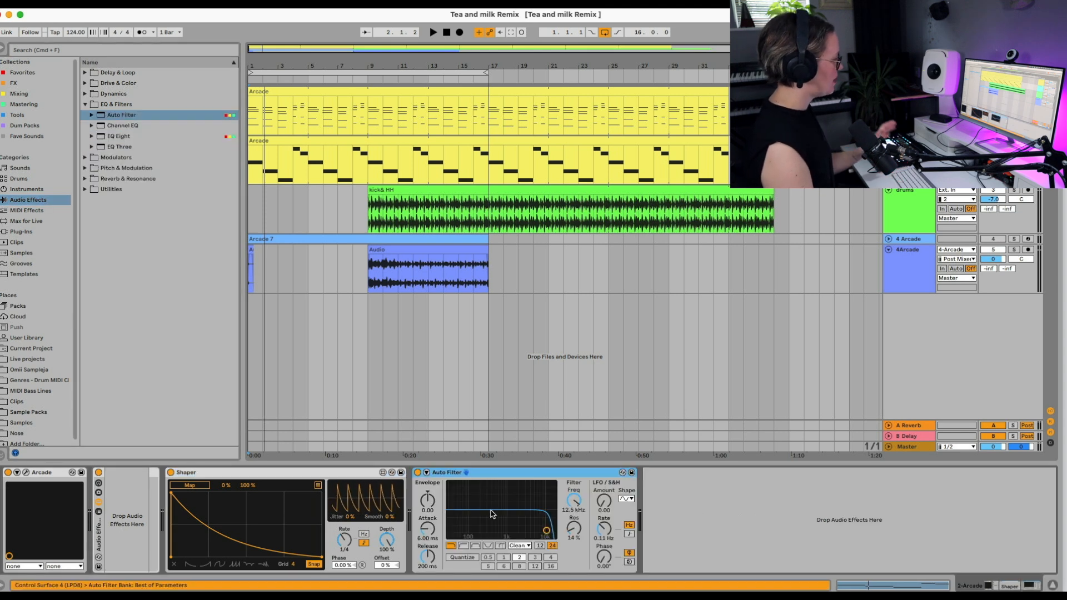
# Step: Give Shaper a rising ramp curve and map it to Auto Filter's frequency with a range of 26% to 72%
pyautogui.click(205, 564)
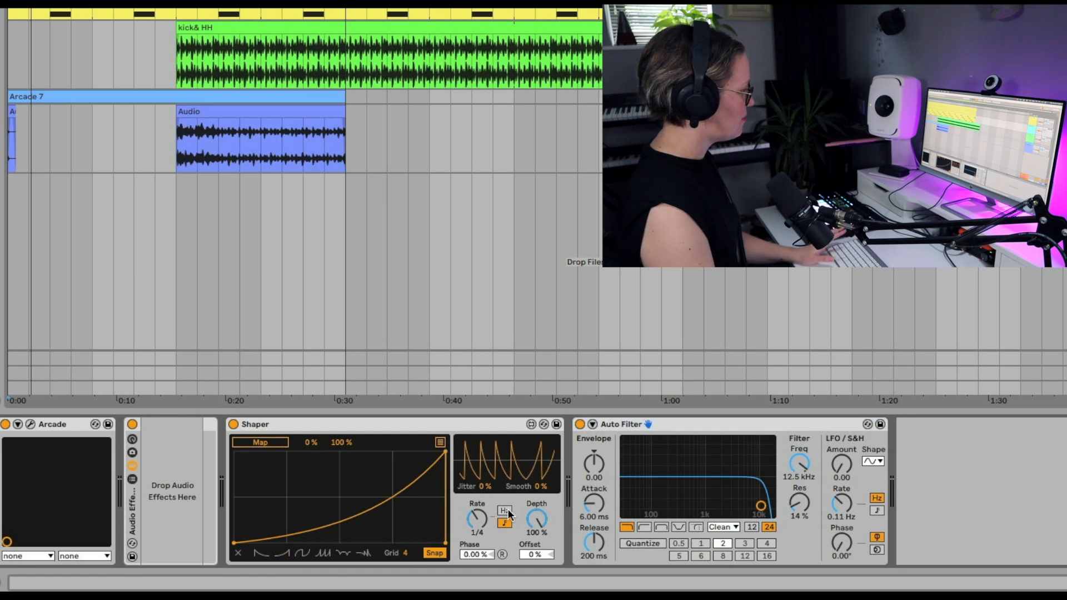
pyautogui.click(275, 442)
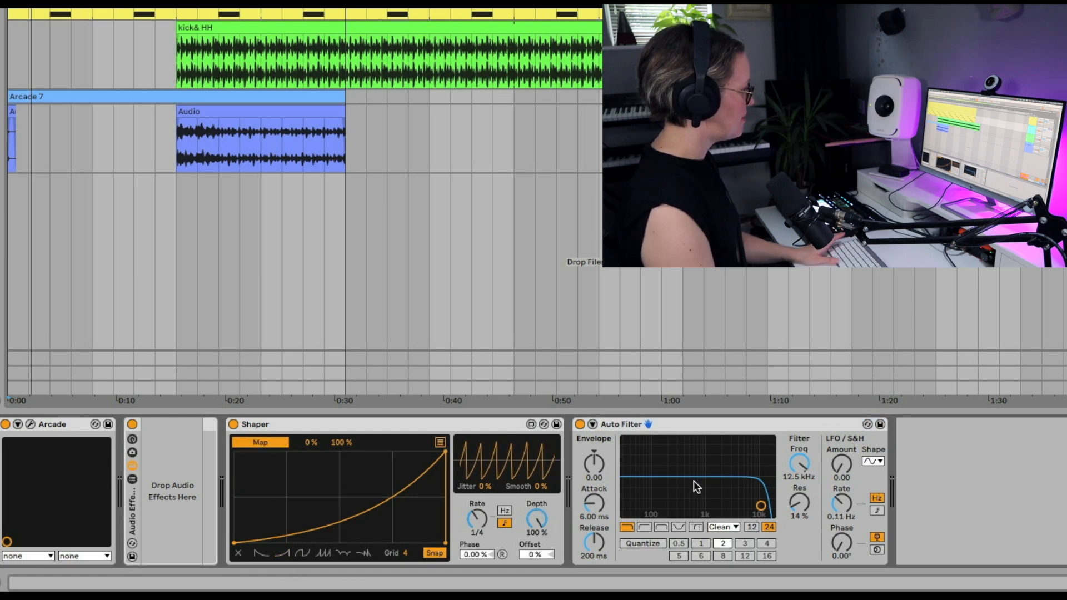
pyautogui.click(800, 464)
pyautogui.moveTo(310, 443)
pyautogui.mouseDown()
pyautogui.moveTo(310, 416)
pyautogui.moveTo(339, 454)
pyautogui.moveTo(339, 439)
pyautogui.moveTo(310, 456)
pyautogui.mouseUp()
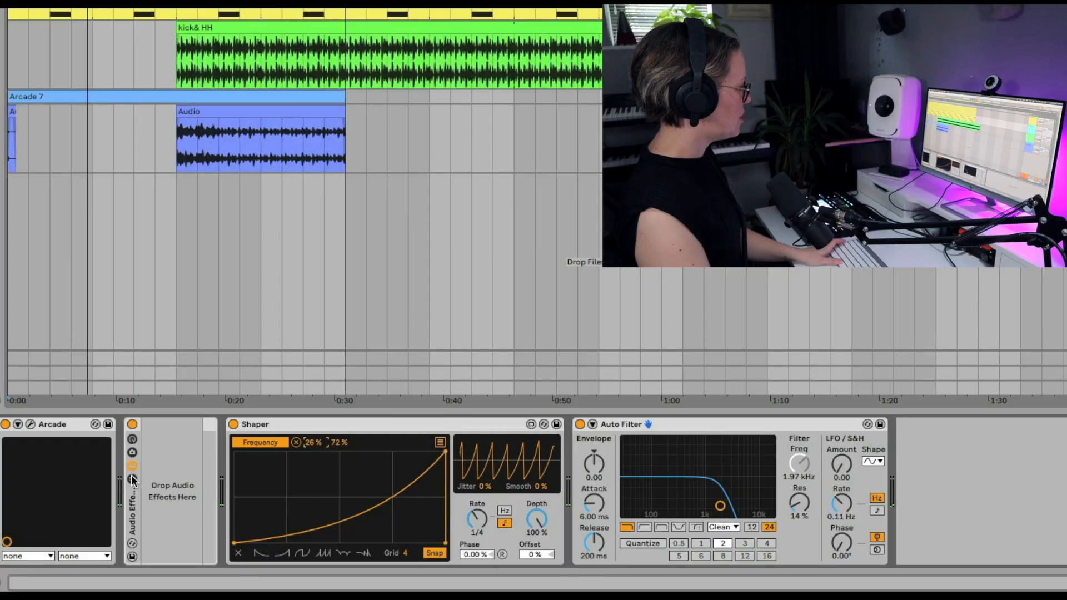
# Step: Move Shaper and Auto Filter into the Audio Effect Rack as a single chain named Chain 1
pyautogui.click(131, 479)
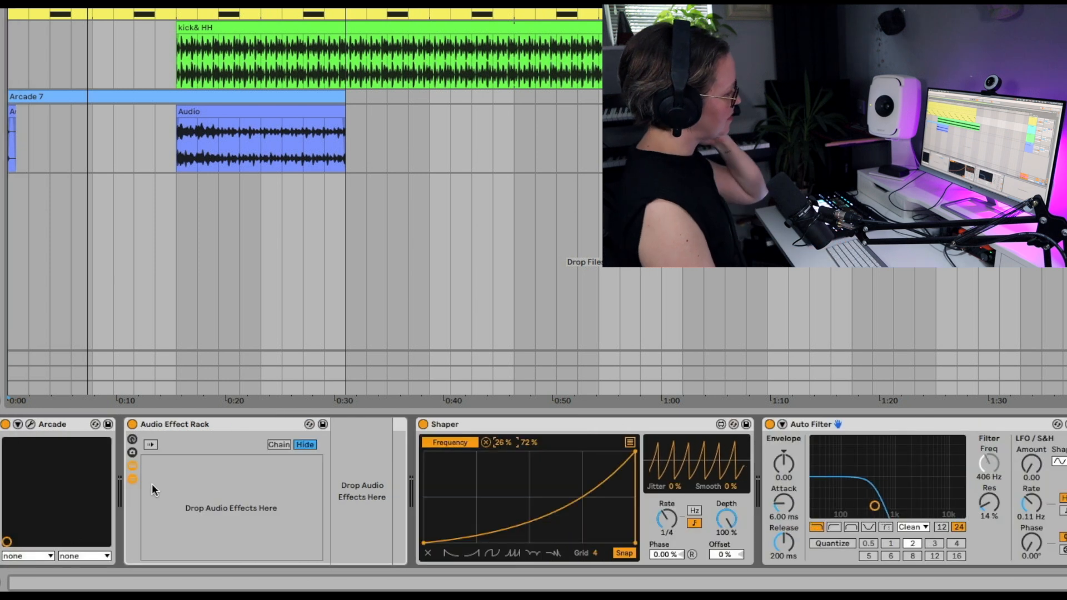
pyautogui.moveTo(445, 424); pyautogui.dragTo(288, 483)
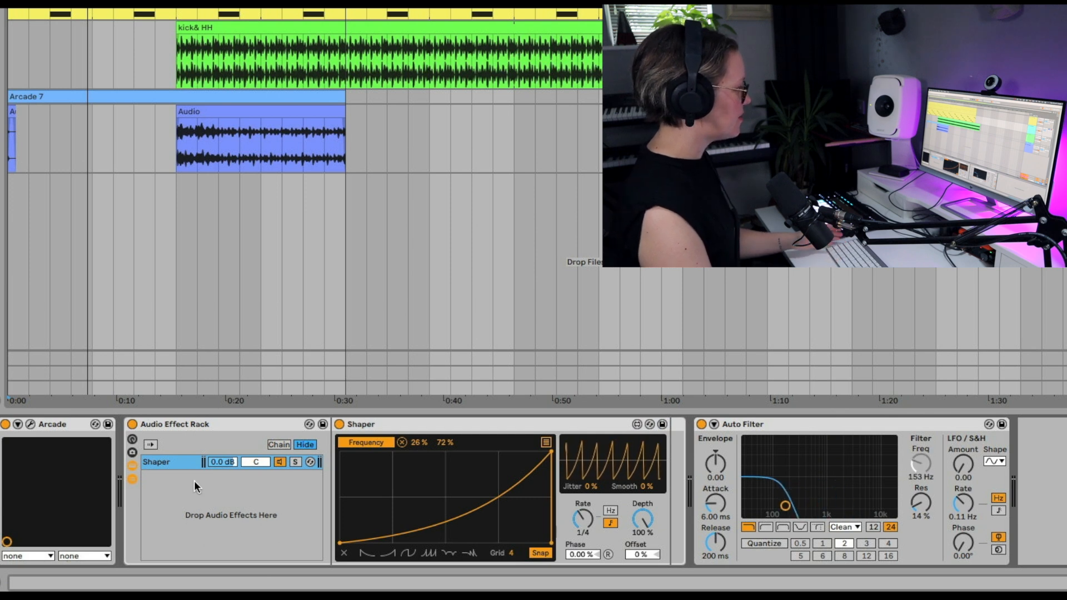
pyautogui.press('super+r')
pyautogui.write('Cha')
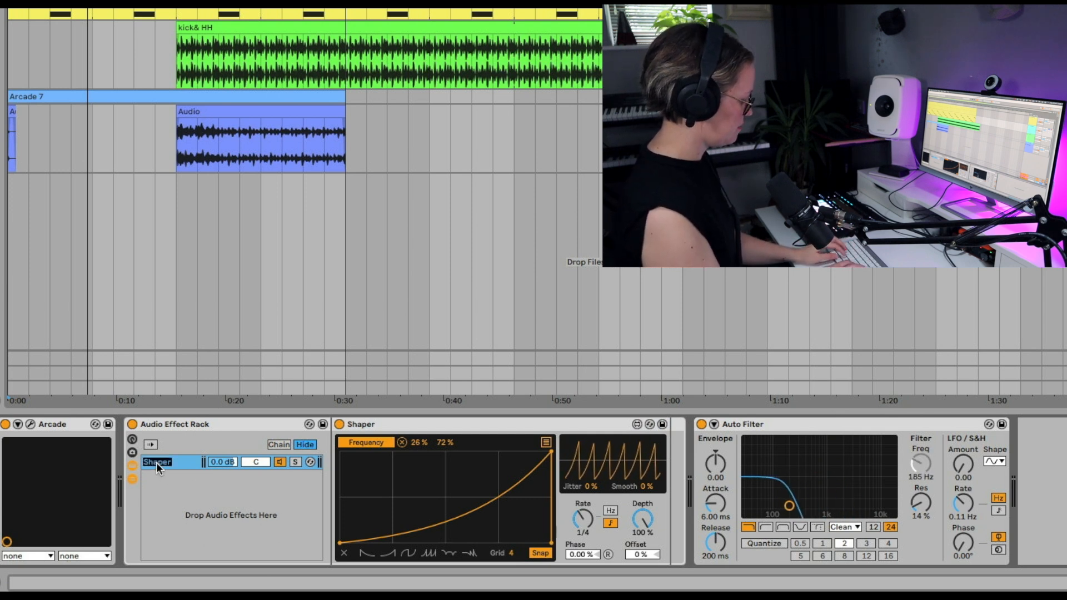
pyautogui.write('in 1')
pyautogui.press('Return')
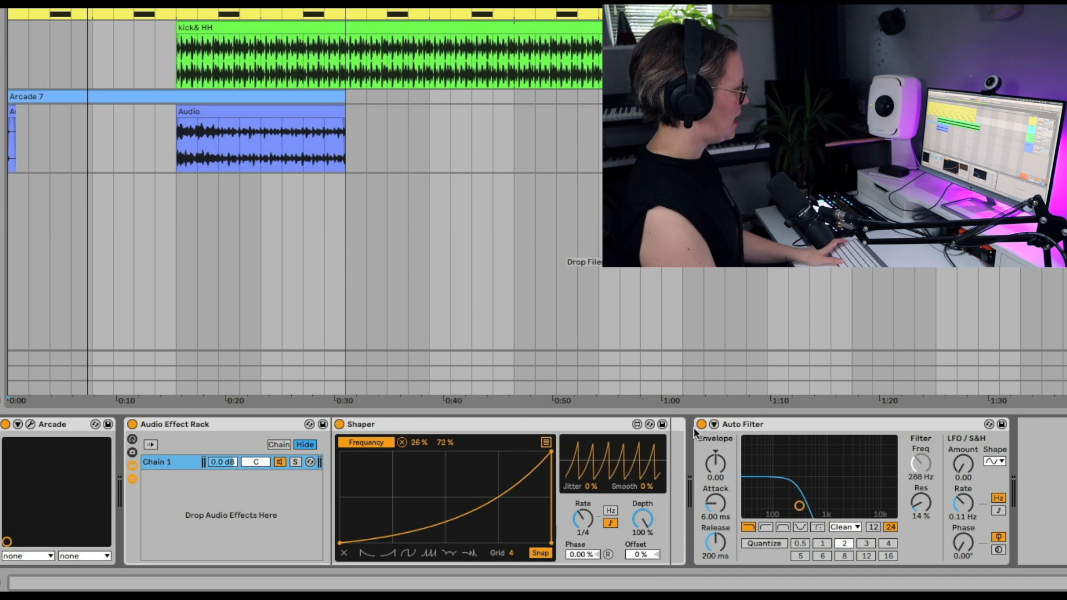
pyautogui.click(768, 439)
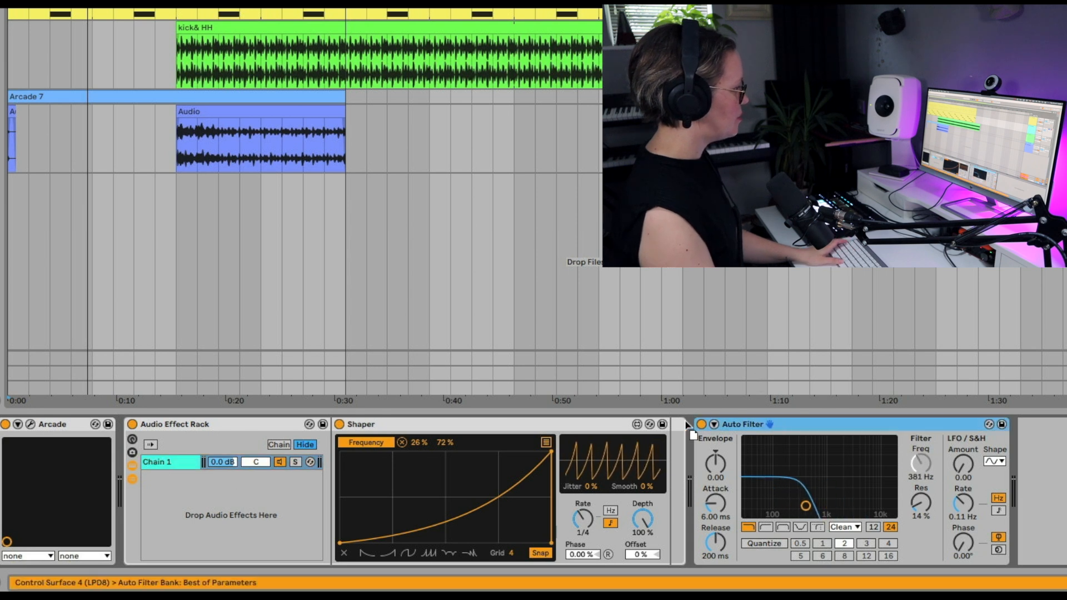
pyautogui.click(664, 445)
# Step: Duplicate Chain 1, name the copy Chain 2, and set its Shaper to the curve with four repeating rising ramps
pyautogui.click(158, 462)
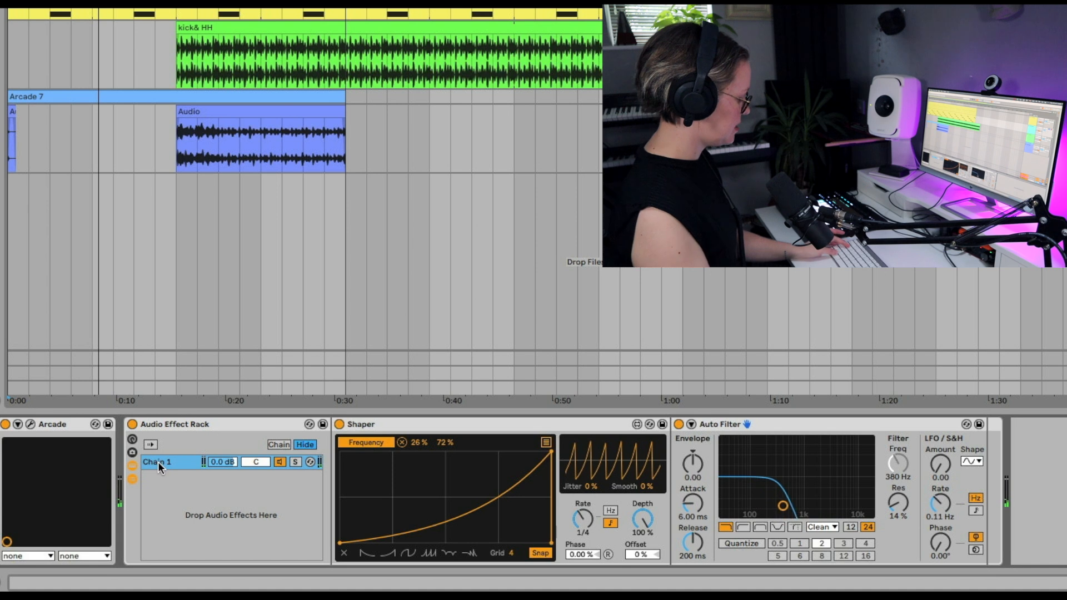
pyautogui.hotkey('ctrl', 'd')
pyautogui.press('BackSpace')
pyautogui.write('2')
pyautogui.click(209, 532)
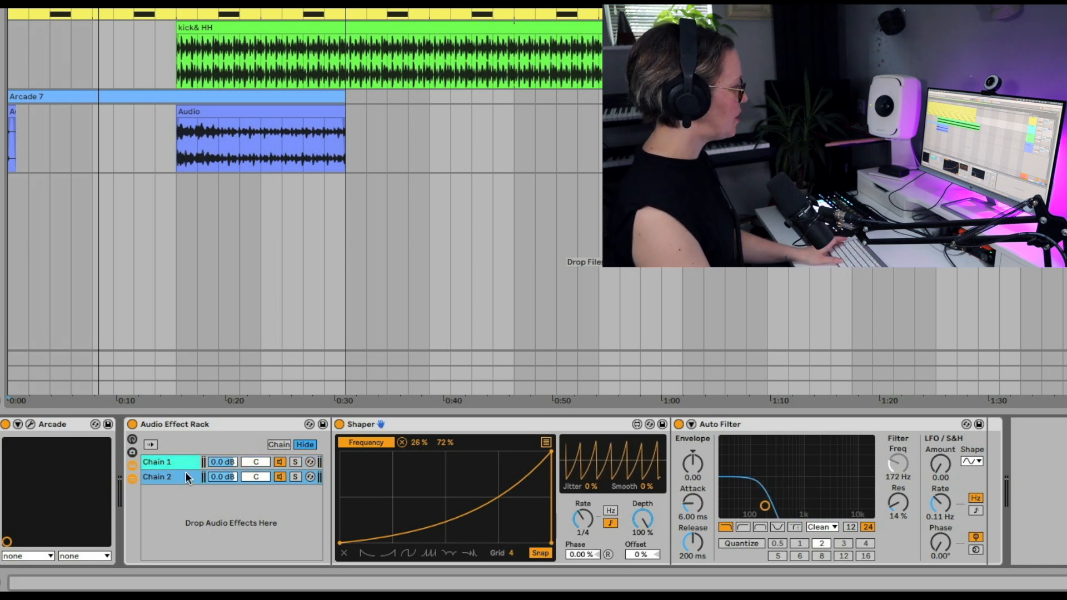
pyautogui.click(429, 553)
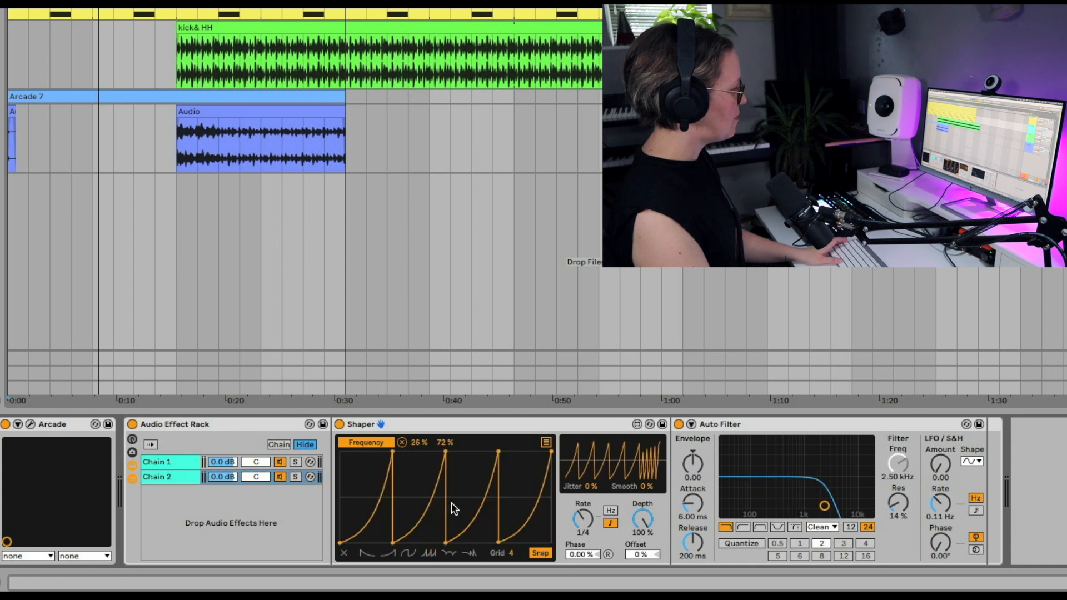
# Step: Duplicate Chain 2 for a soloed Chain 4 and replace its Auto Filter with Gate
pyautogui.click(172, 476)
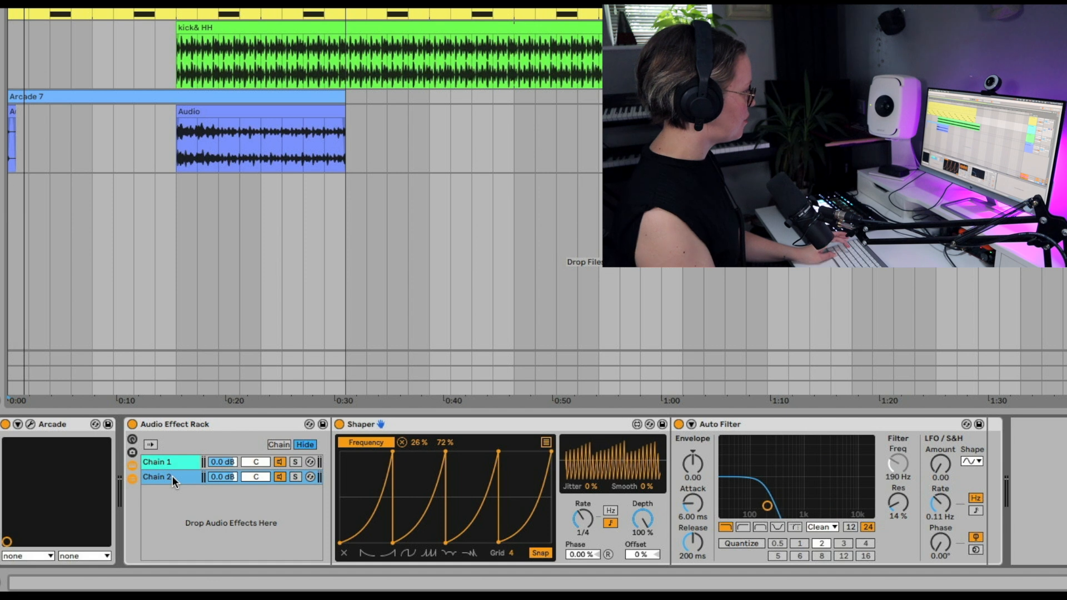
pyautogui.hotkey('ctrl', 'd')
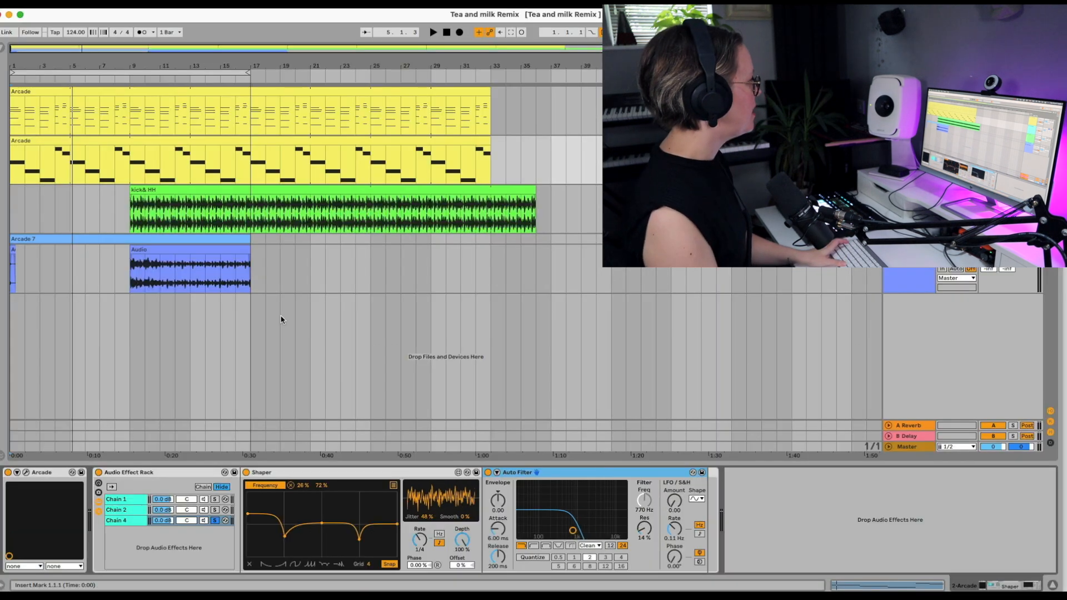
pyautogui.click(6, 50)
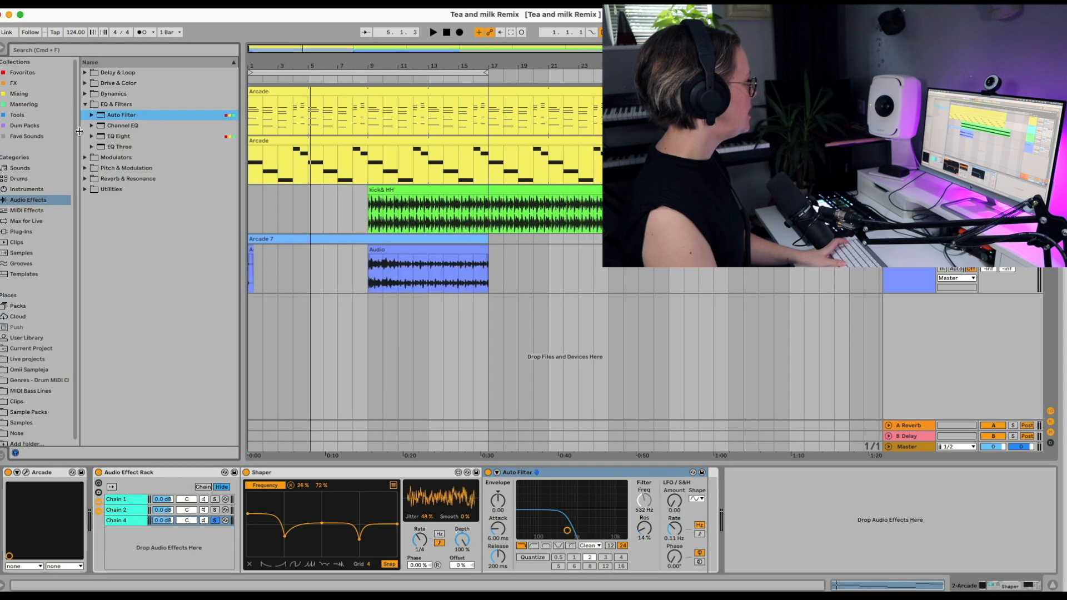
pyautogui.click(85, 84)
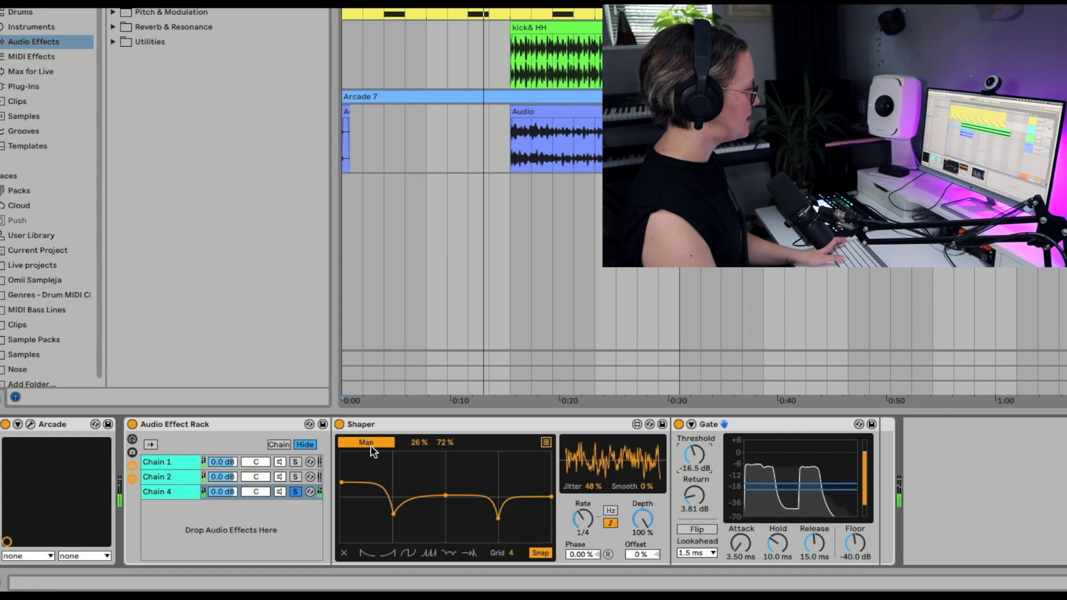
# Step: Map Chain 4's Shaper to Gate's Threshold at 37% to 100%, using the four-ramp curve and 0% jitter
pyautogui.click(689, 457)
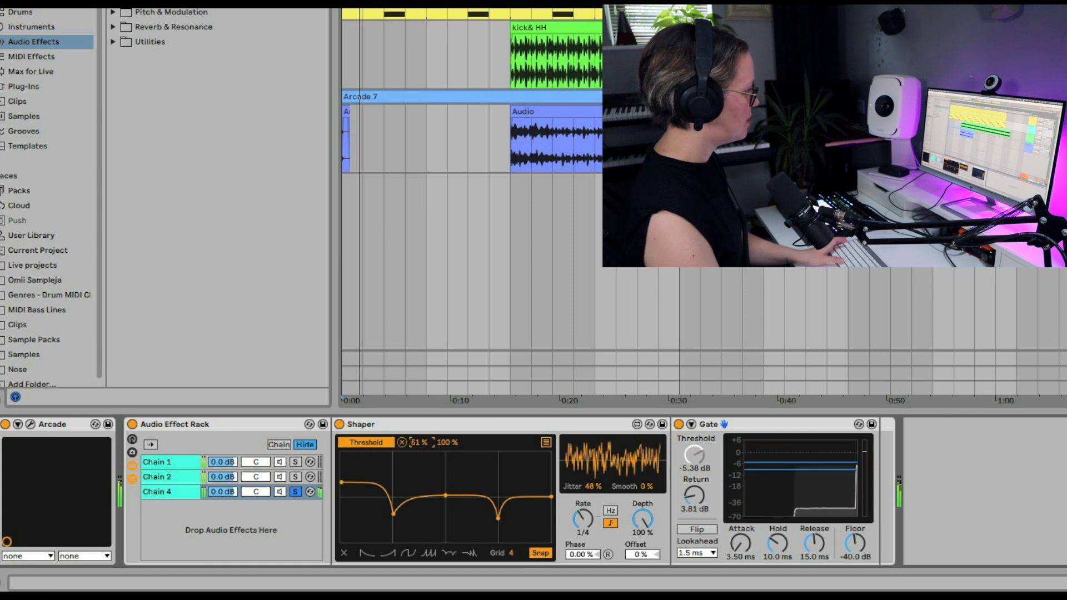
pyautogui.moveTo(416, 442); pyautogui.dragTo(417, 439)
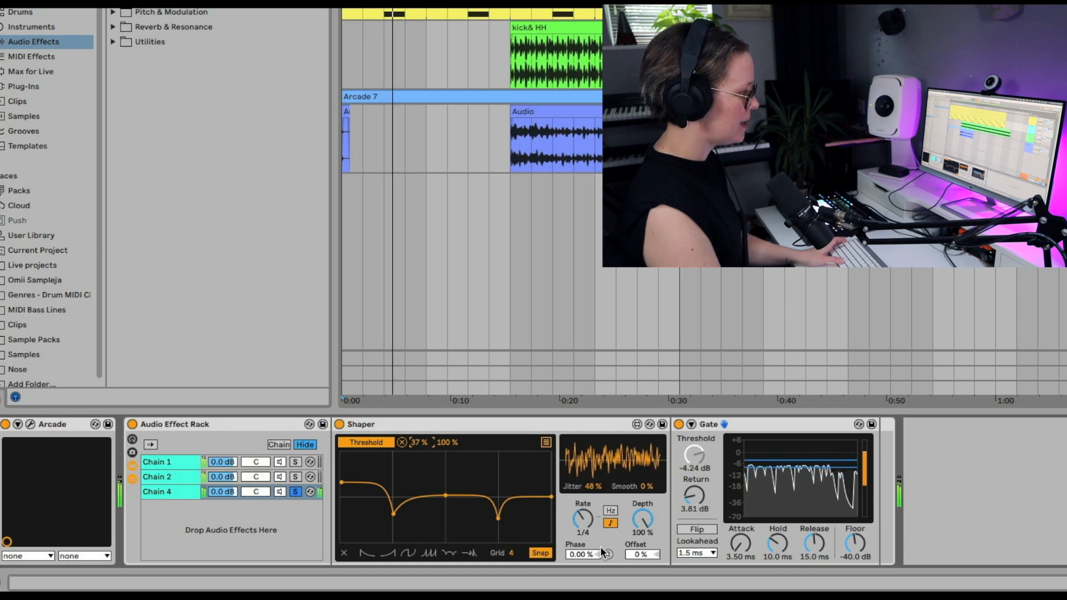
pyautogui.click(432, 553)
pyautogui.moveTo(593, 487); pyautogui.dragTo(594, 509)
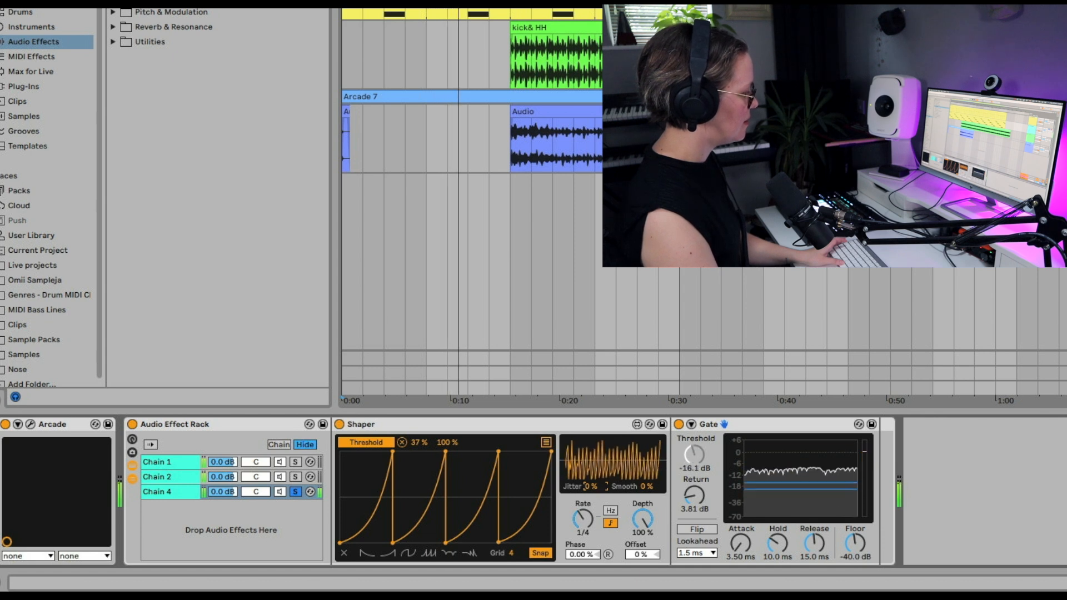
# Step: Duplicate Chain 4, name the copy Chain 5, and put Shifter after its Shaper in place of Gate
pyautogui.click(173, 489)
pyautogui.hotkey('ctrl', 'd')
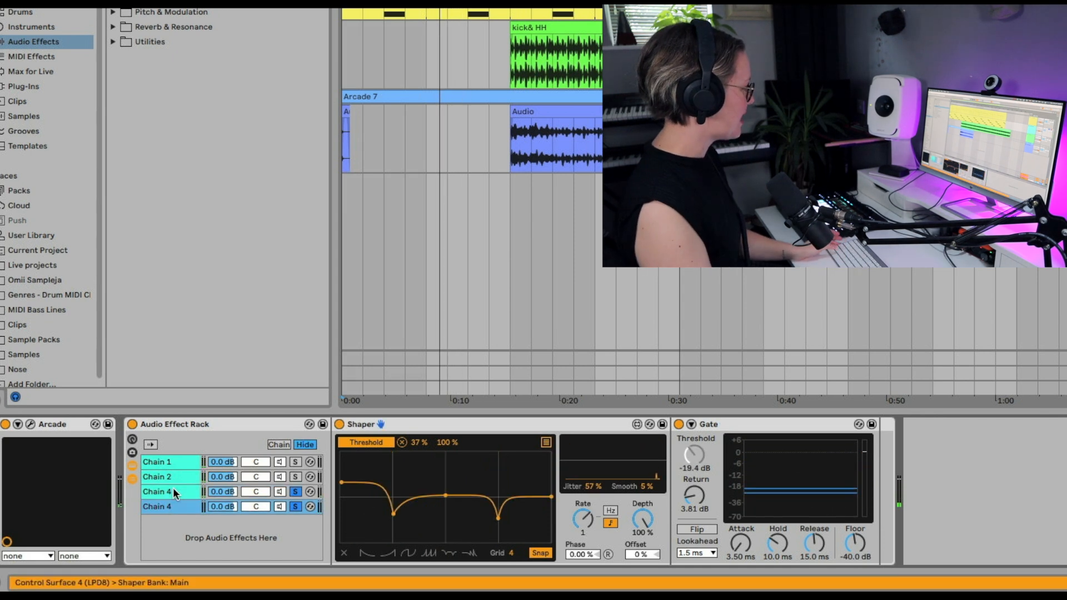
pyautogui.hotkey('ctrl', 'r')
pyautogui.write('Chain 5')
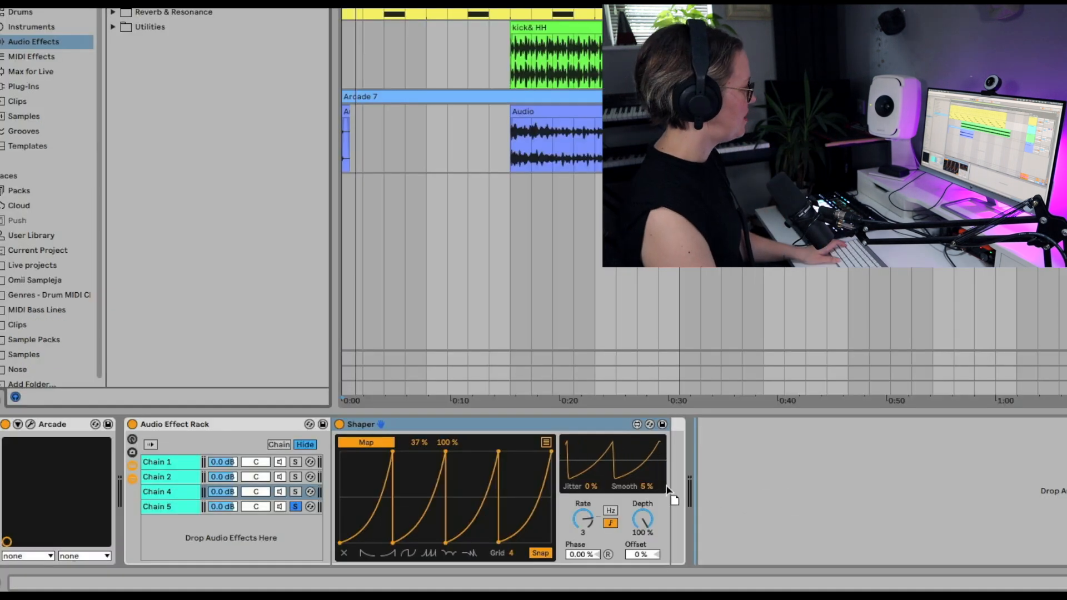
pyautogui.moveTo(666, 485); pyautogui.dragTo(667, 485)
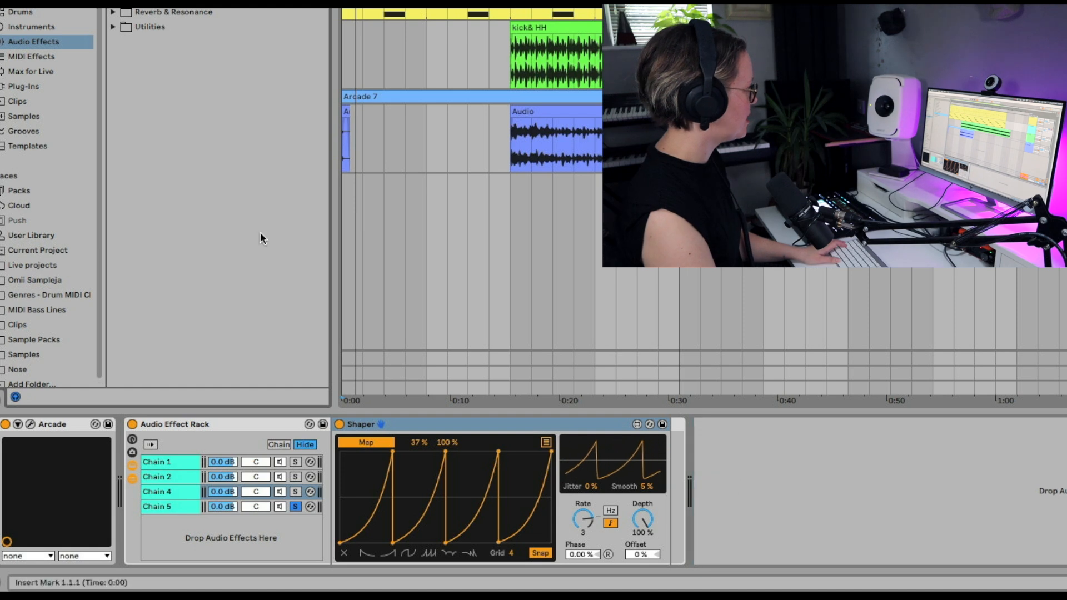
# Step: Map Chain 5's Shaper to Shifter's coarse pitch with a range of 50% to 100% and play it back
pyautogui.click(378, 445)
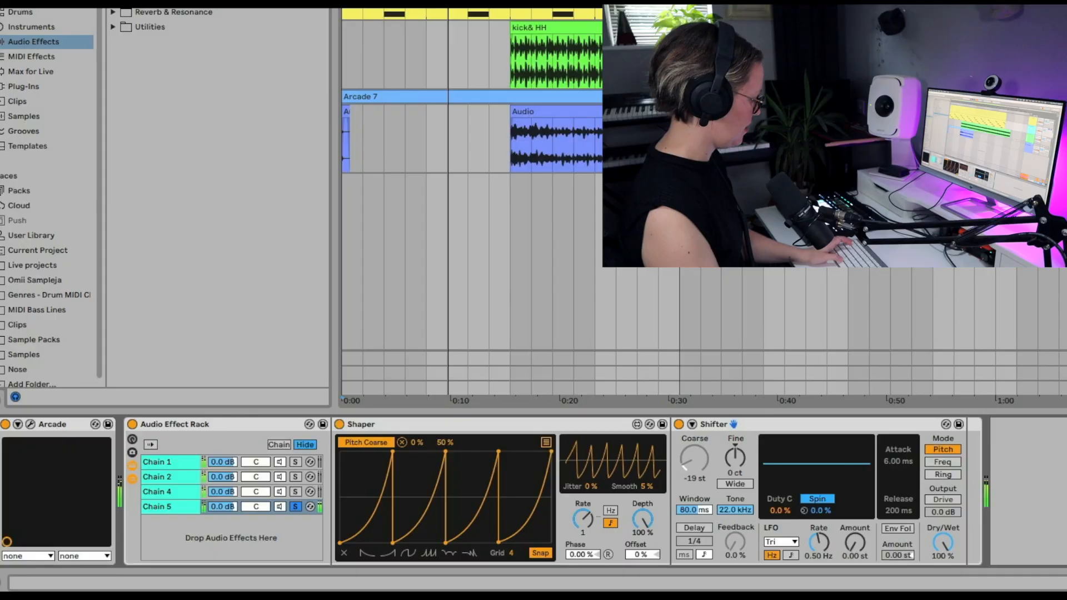
pyautogui.write('50')
pyautogui.press('Return')
pyautogui.click(445, 442)
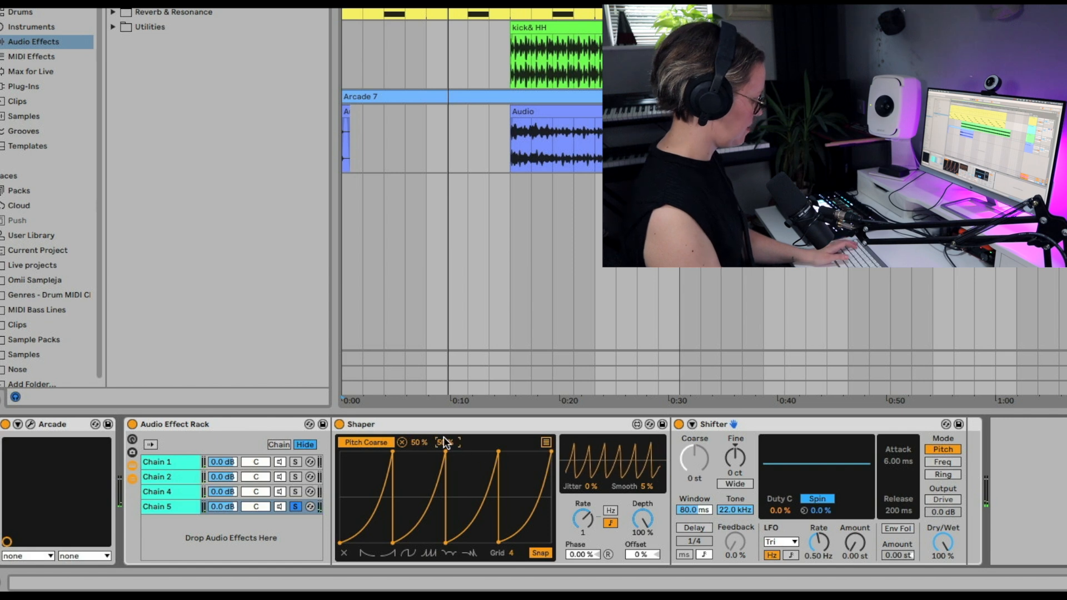
pyautogui.write('100')
pyautogui.press('Return')
pyautogui.press('space')
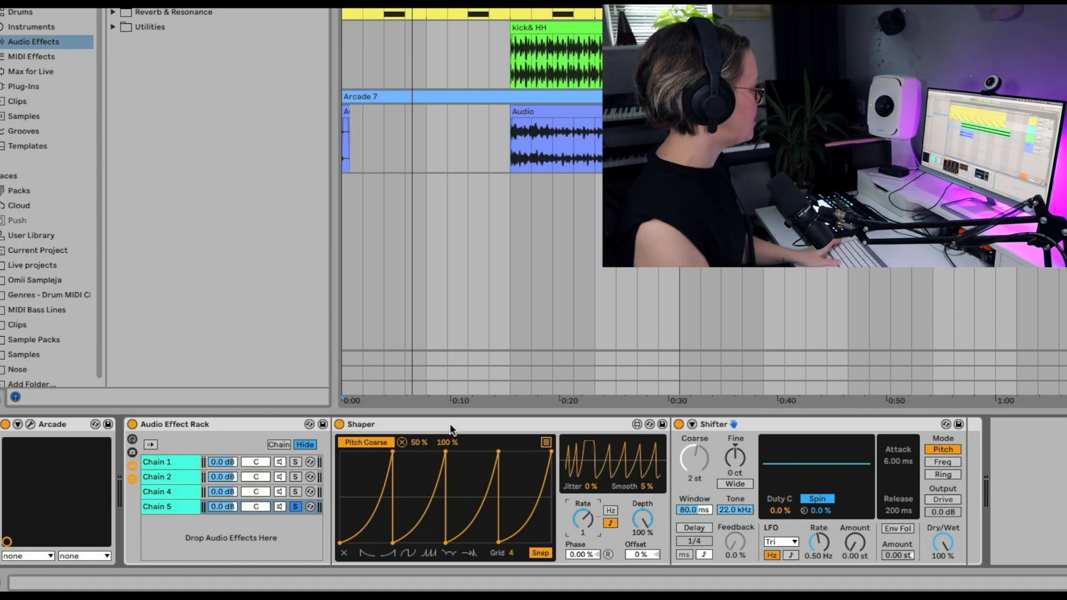
# Step: Spread the chain selector zones of Chains 1, 2, 4 and 5 as four adjacent equal ranges across 0 to 127
pyautogui.click(278, 445)
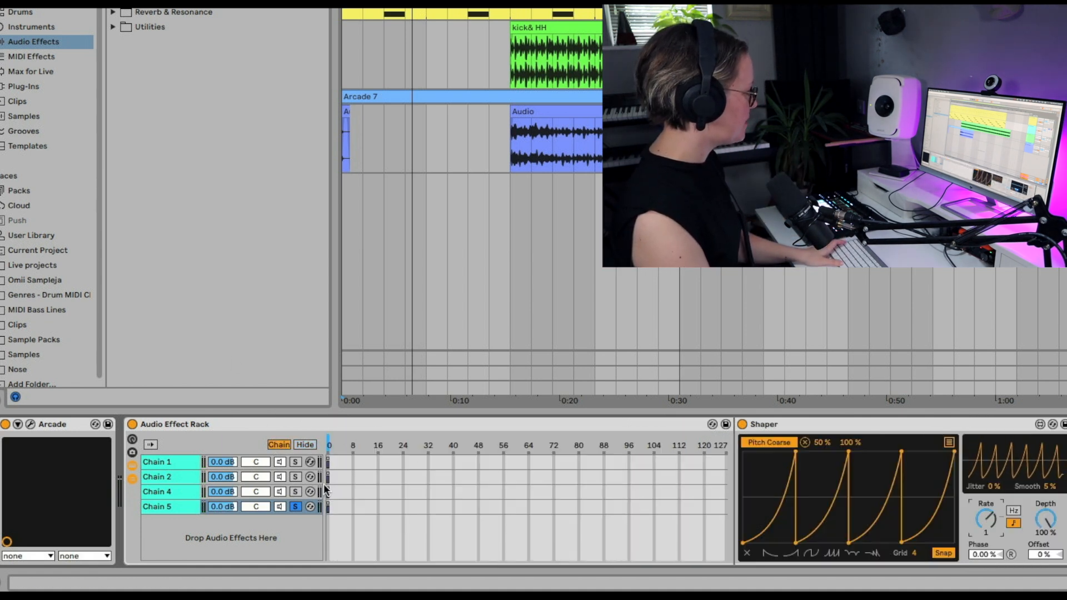
pyautogui.moveTo(329, 463); pyautogui.dragTo(401, 464)
pyautogui.moveTo(329, 480); pyautogui.dragTo(504, 481)
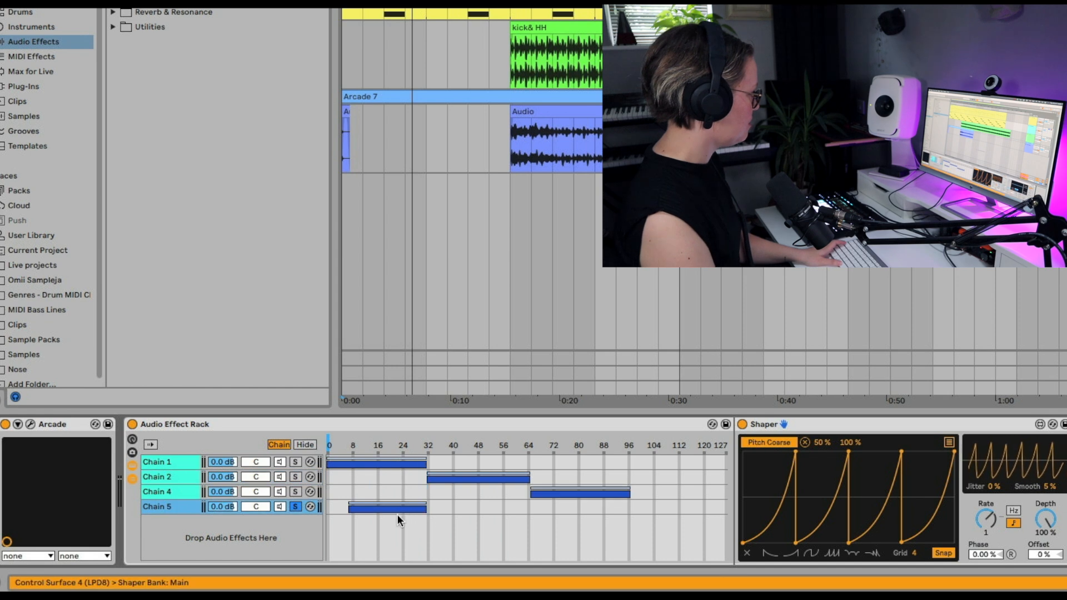
pyautogui.moveTo(405, 506); pyautogui.dragTo(688, 507)
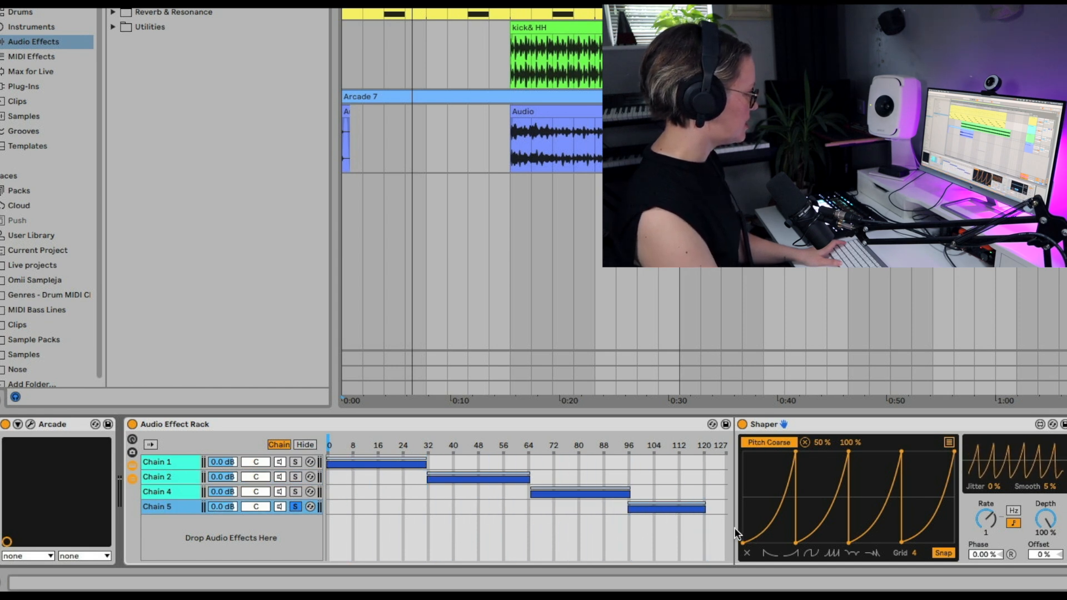
pyautogui.moveTo(705, 505); pyautogui.dragTo(725, 505)
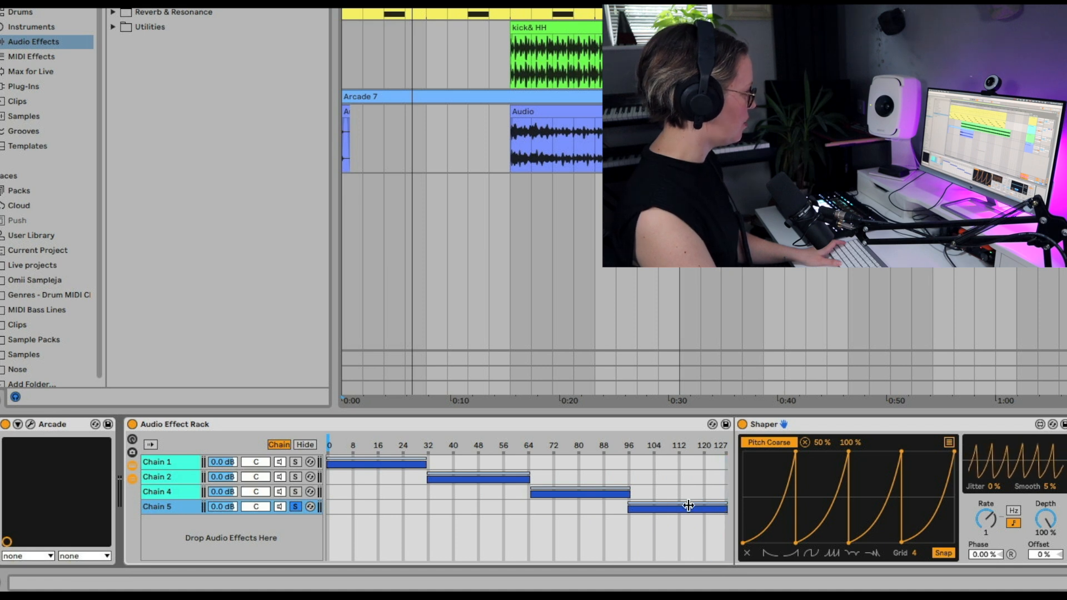
# Step: Show the rack's macro controls reduced to two macros and unsolo Chain 5
pyautogui.click(133, 439)
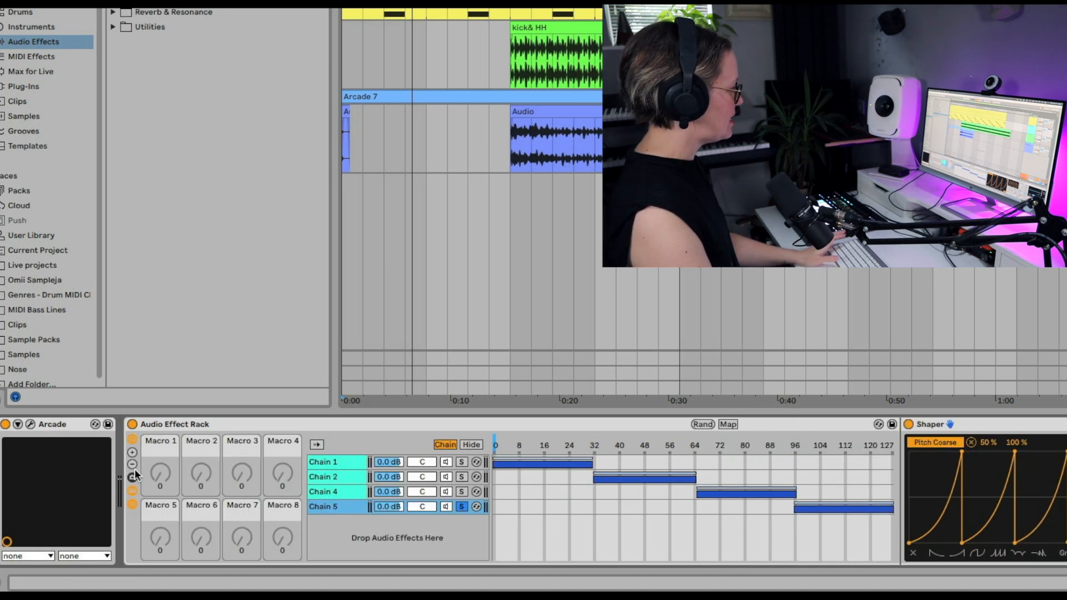
pyautogui.click(133, 465)
pyautogui.click(132, 465)
pyautogui.click(133, 465)
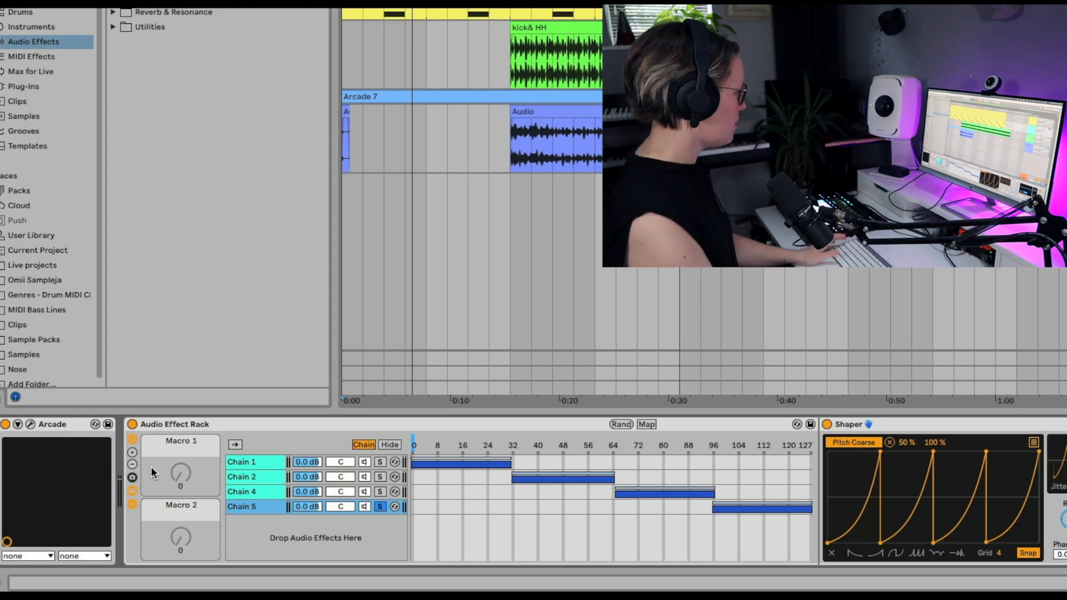
pyautogui.click(381, 506)
# Step: Map the rack's chain selector to Macro 1 and sweep it during playback, ending at 26
pyautogui.click(181, 475)
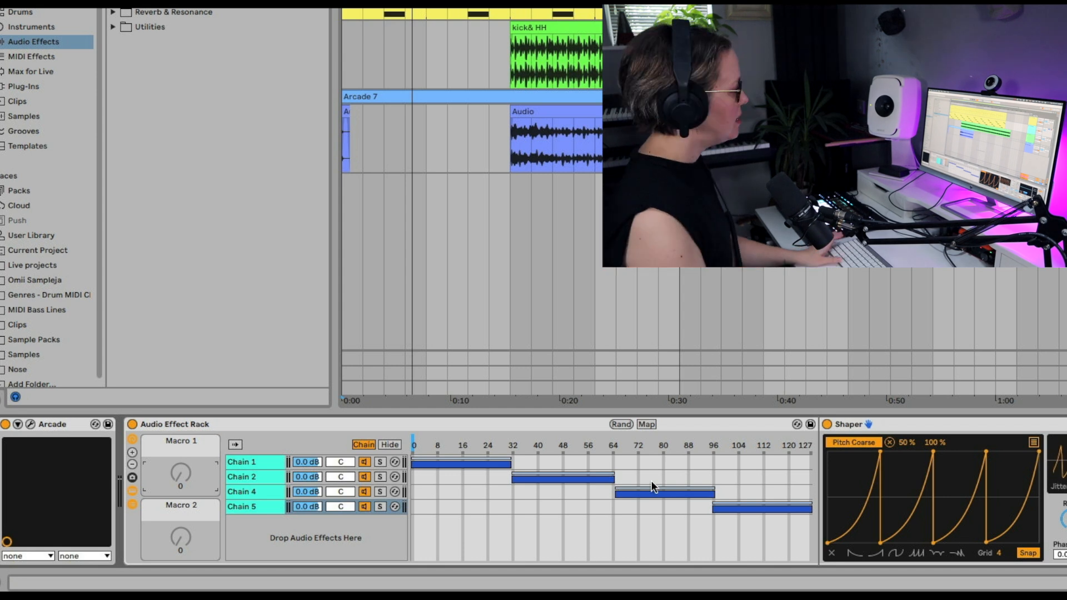
pyautogui.click(648, 425)
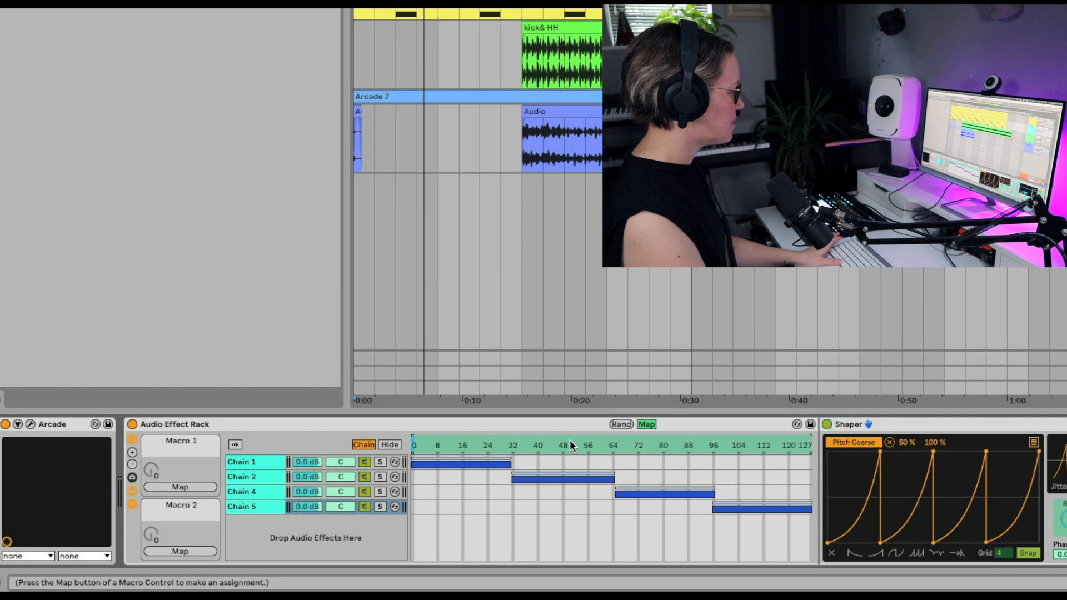
pyautogui.click(192, 487)
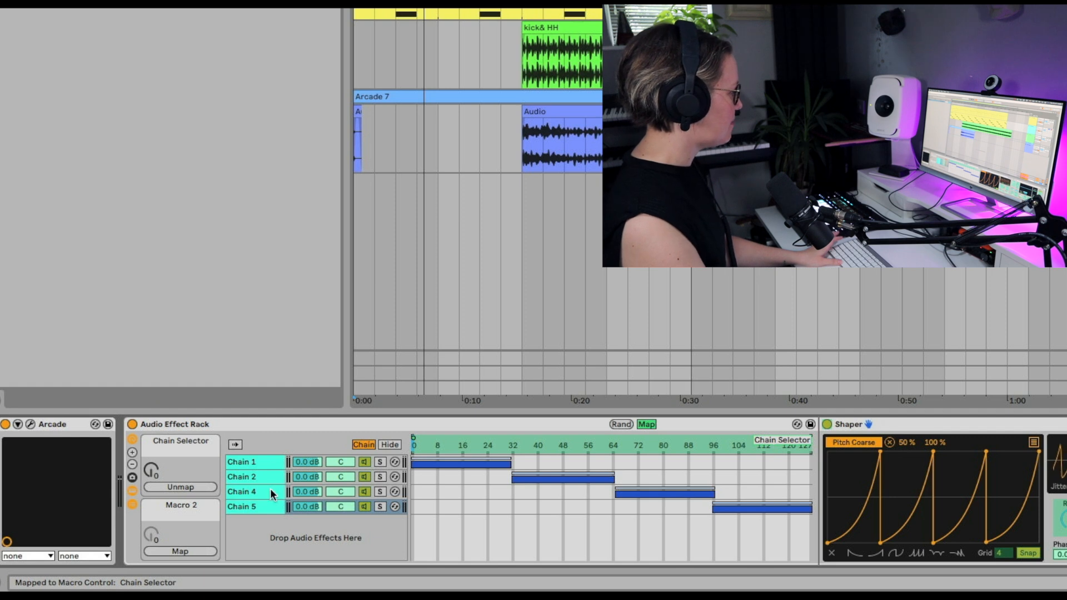
pyautogui.click(646, 425)
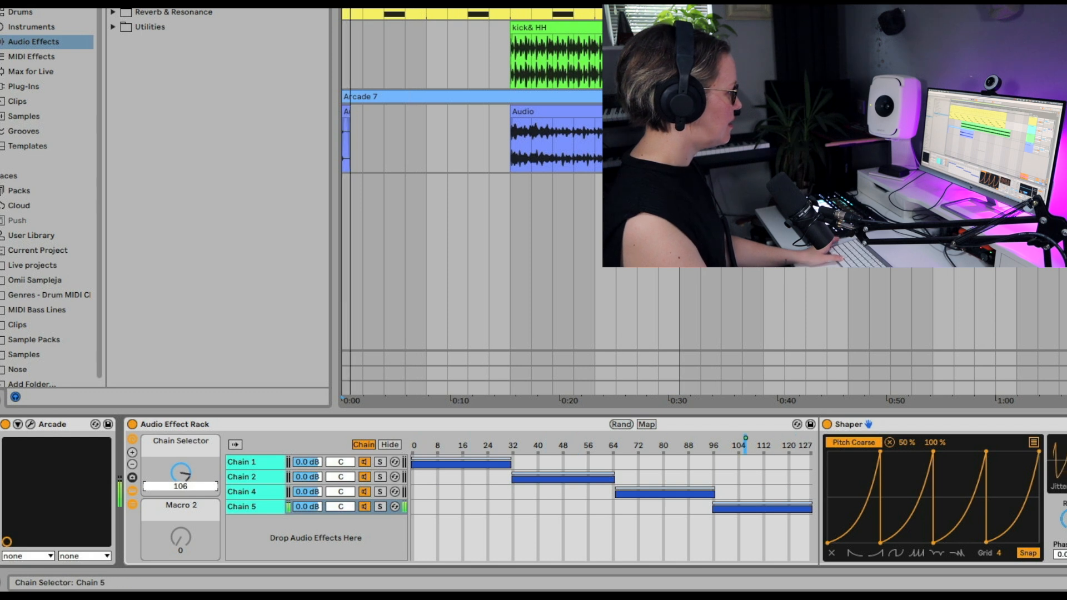
pyautogui.moveTo(181, 473); pyautogui.dragTo(181, 513)
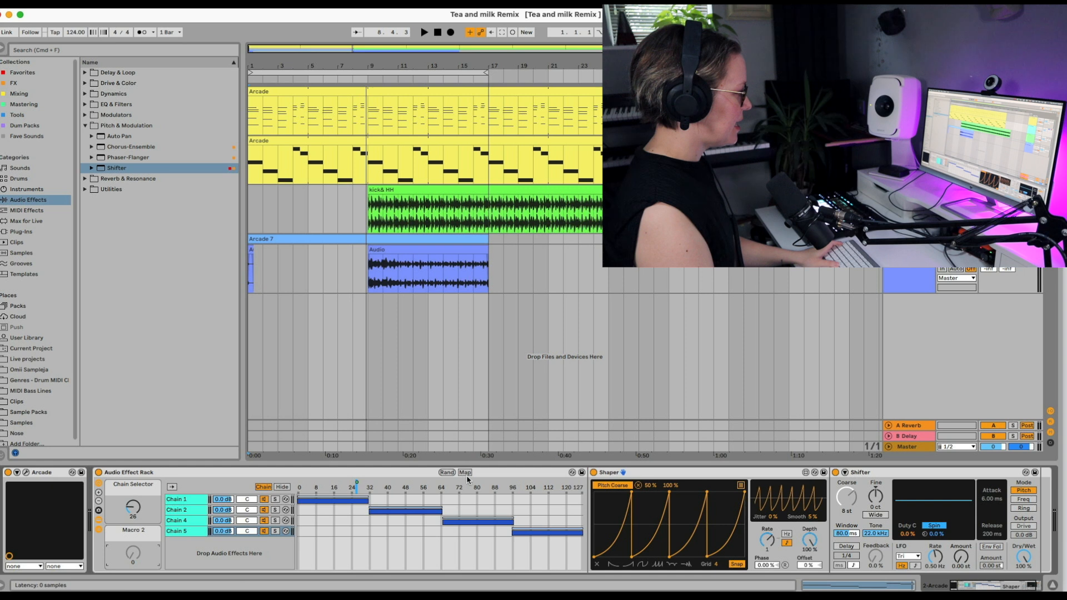
# Step: Map the Shaper rate of each chain in the Audio Effect Rack to Macro 2
pyautogui.click(465, 473)
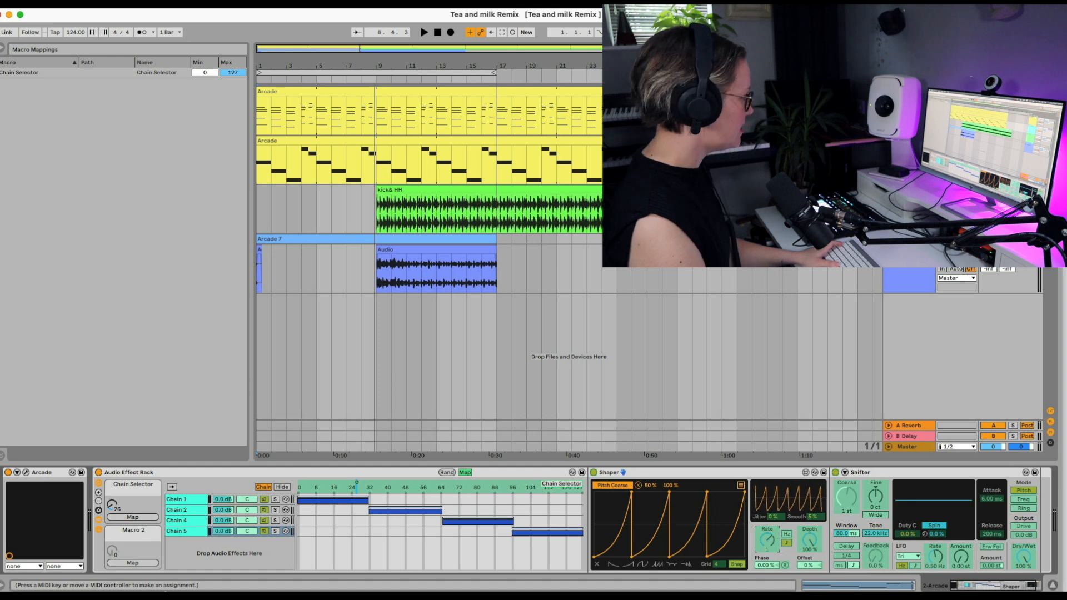
pyautogui.click(132, 564)
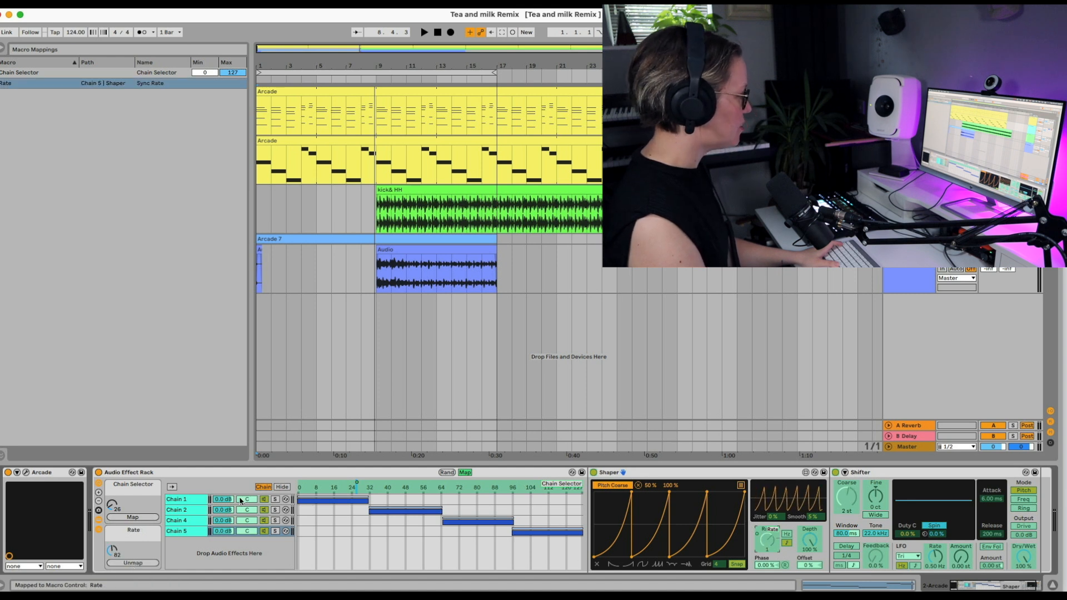
pyautogui.click(185, 522)
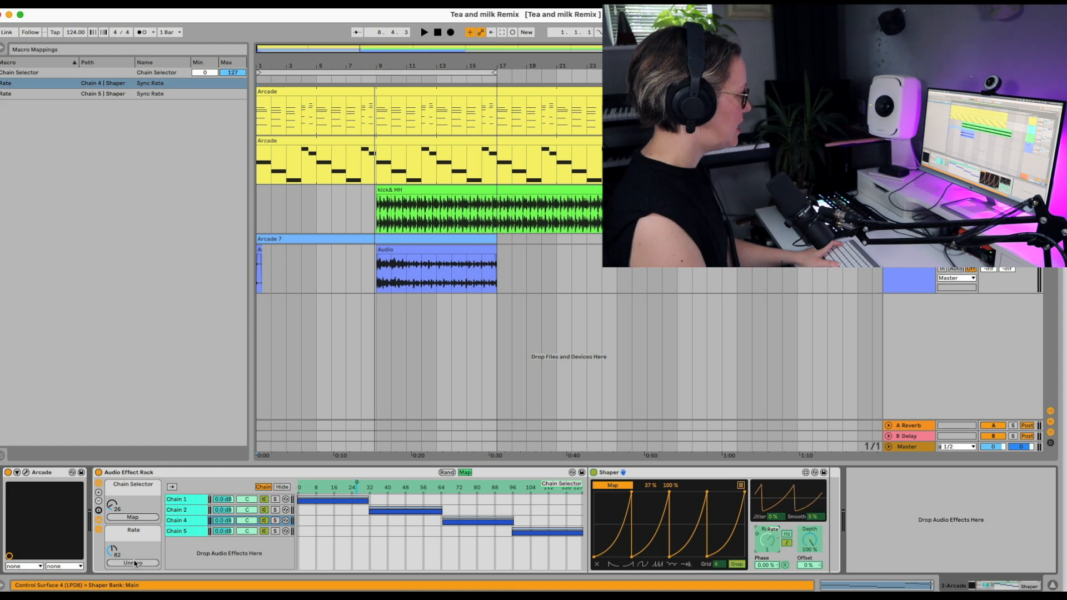
pyautogui.click(192, 511)
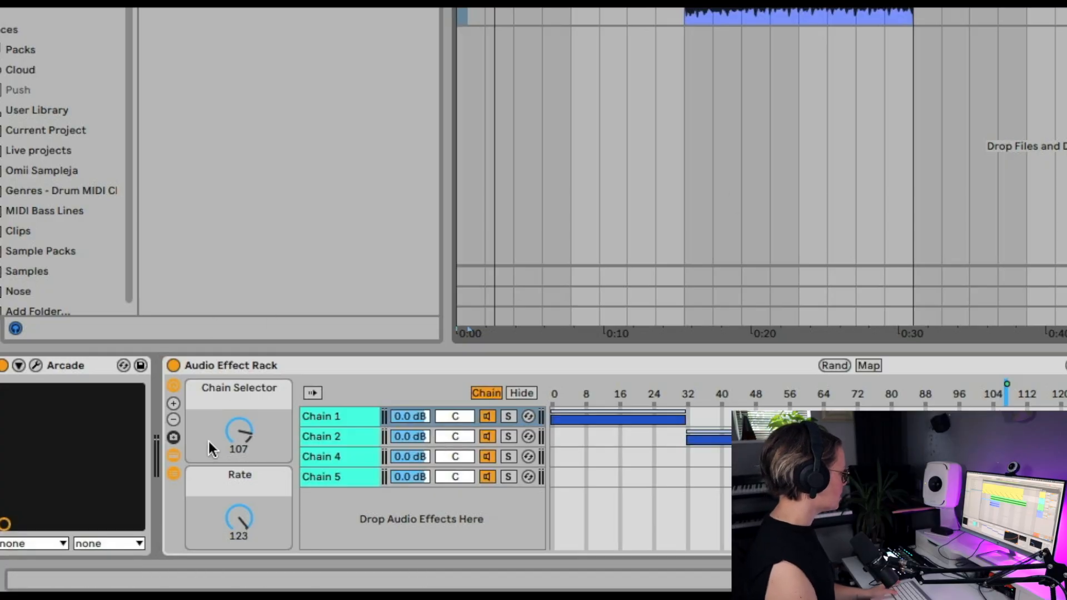
# Step: Collapse the Audio Effect Rack to its macro controls and remove it from the second Arcade track
pyautogui.click(174, 473)
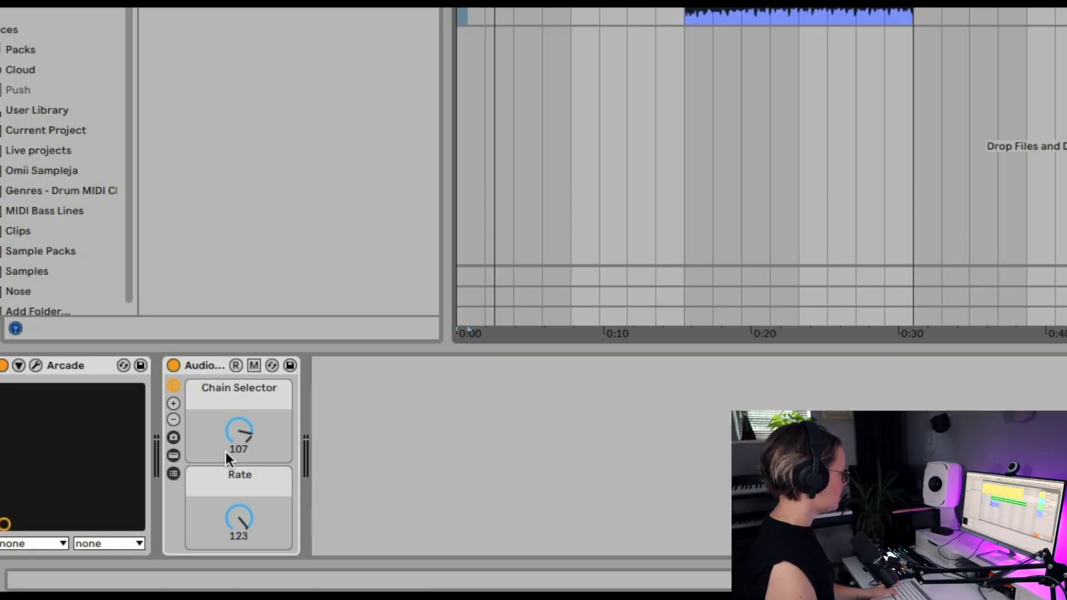
pyautogui.click(212, 366)
pyautogui.press('Delete')
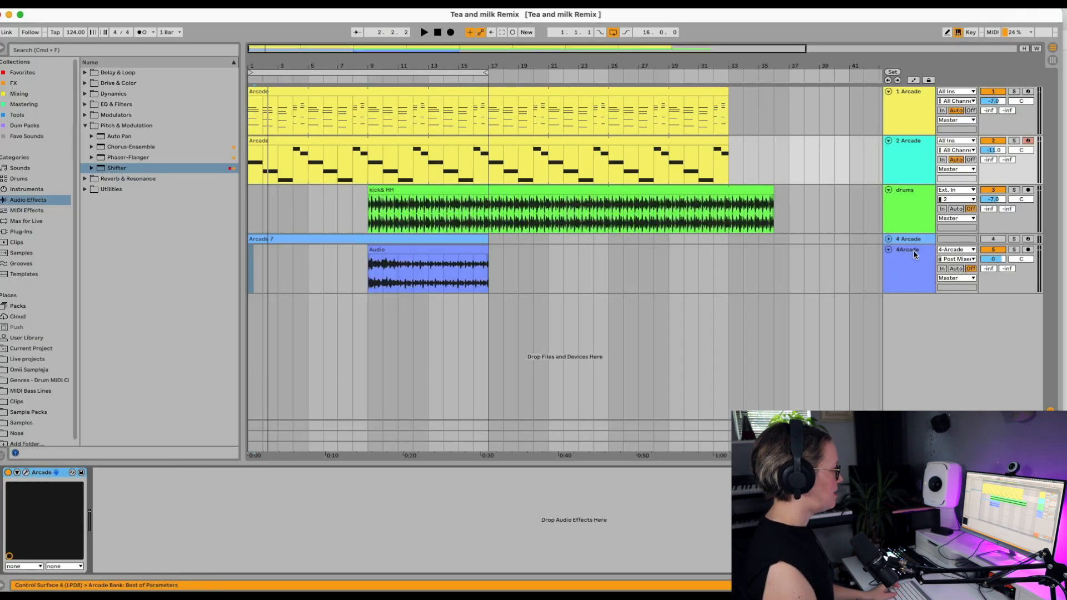
# Step: Group the first two Arcade tracks and paste the Audio Effect Rack onto the group track
pyautogui.keyDown('shift'); pyautogui.click(904, 121); pyautogui.keyUp('shift')
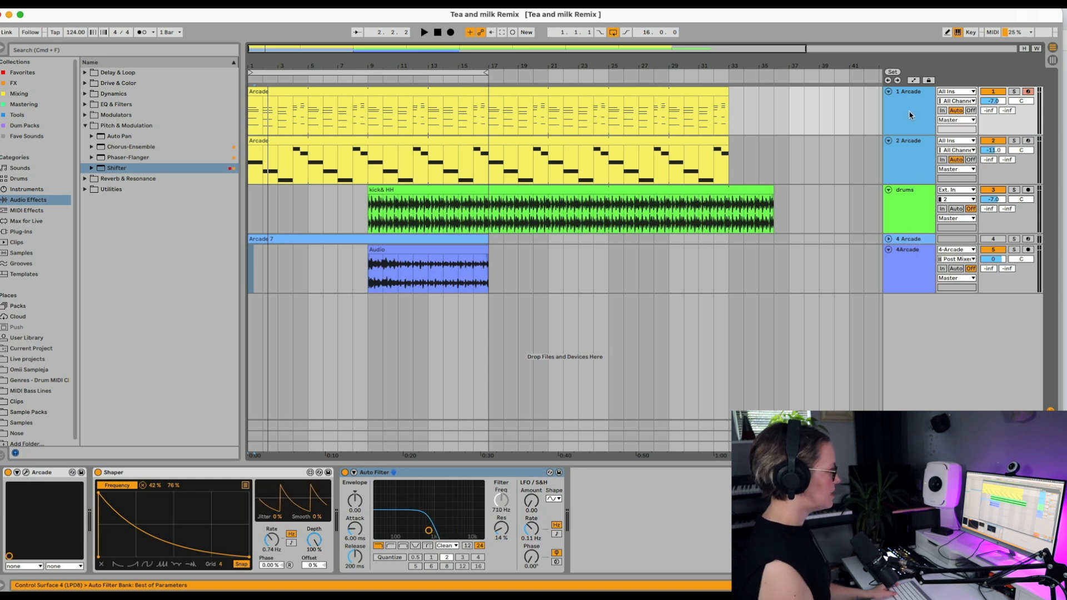
pyautogui.press('super+g')
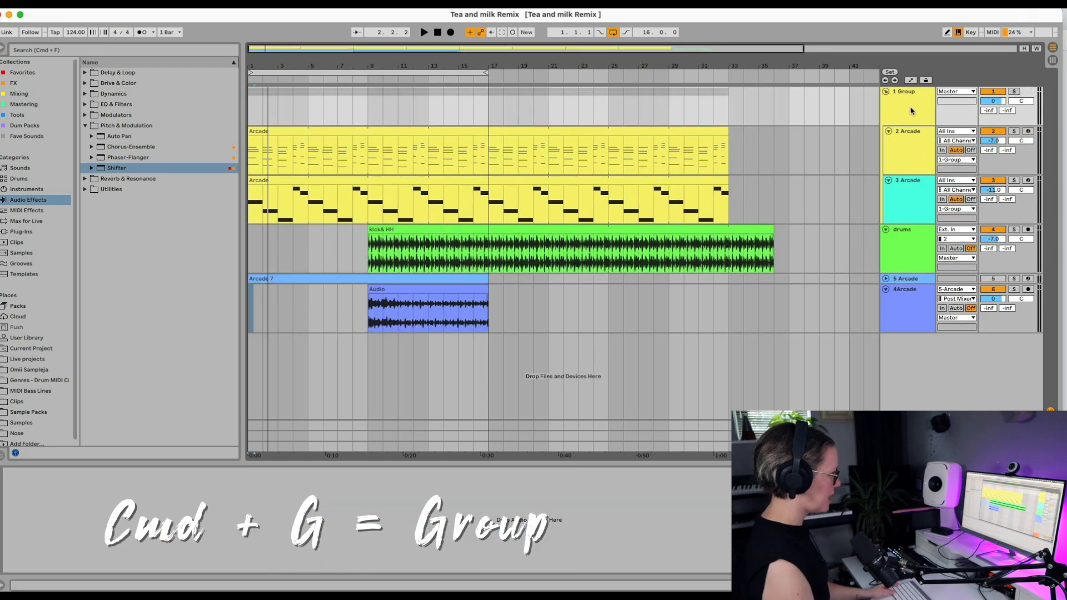
pyautogui.click(668, 486)
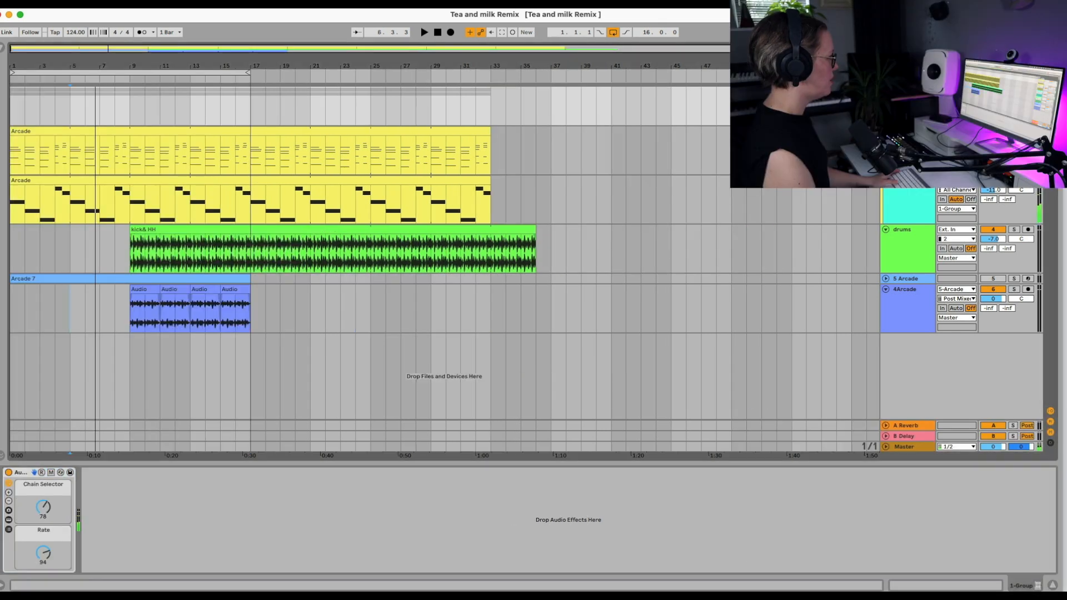
# Step: Automate the group rack's Chain Selector with a ramp from 78 up to 96 at bar 9, dropping straight back to 78
pyautogui.press('a')
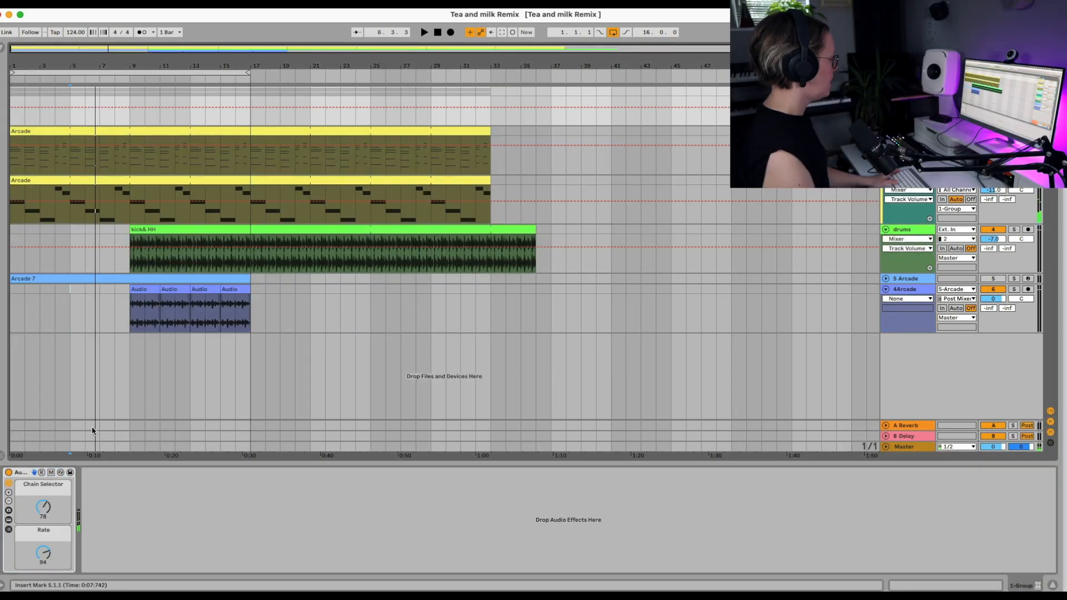
pyautogui.click(93, 107)
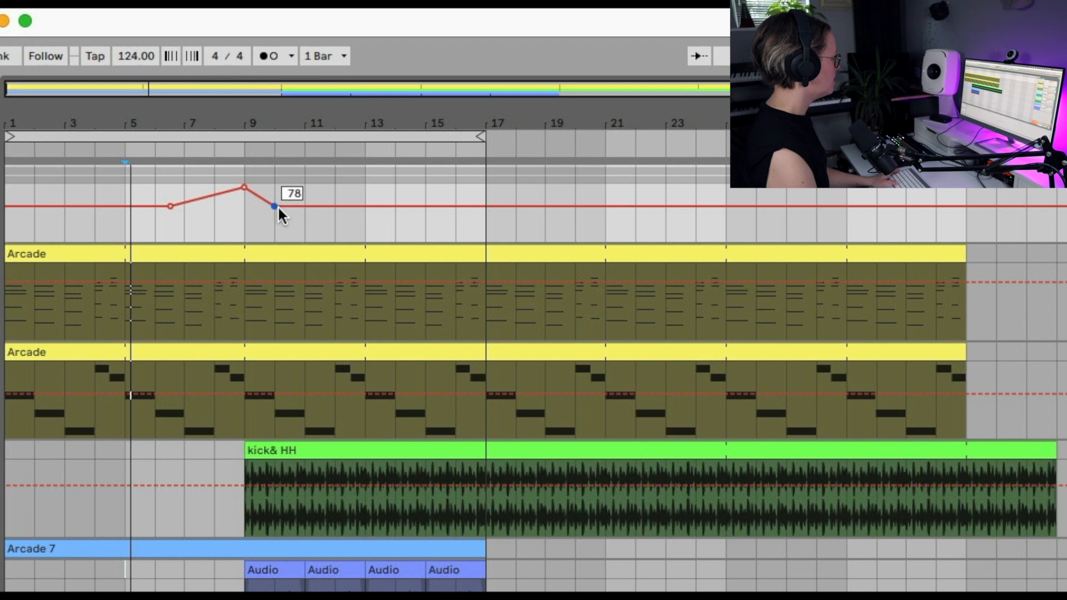
pyautogui.moveTo(147, 107); pyautogui.dragTo(130, 107)
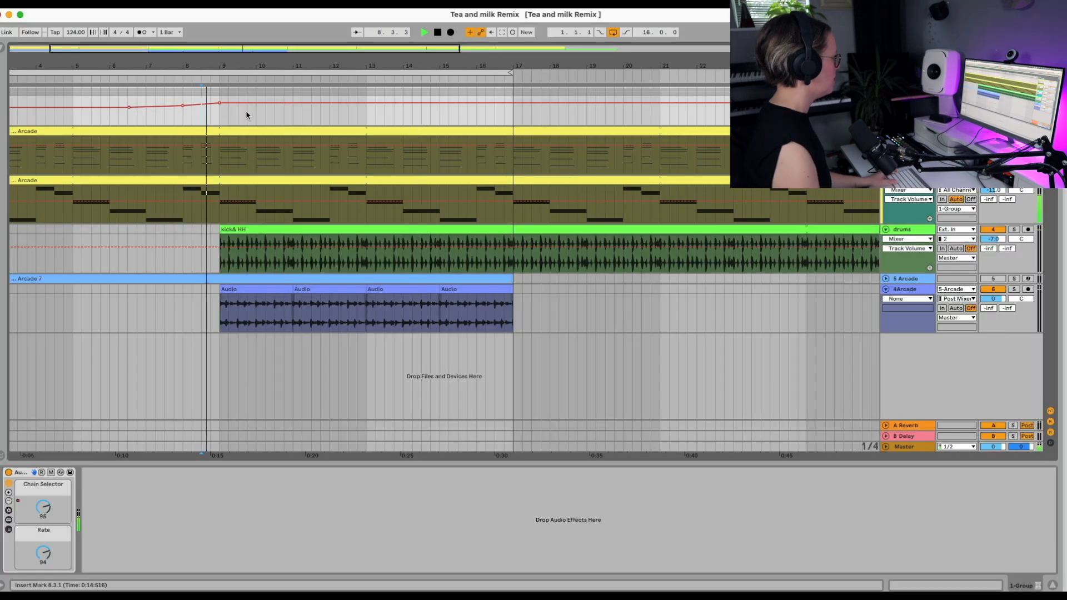
# Step: Automate the group rack's on/off switch to turn on at bar 7 and off just after bar 9, and play it back
pyautogui.moveTo(229, 103); pyautogui.dragTo(219, 115)
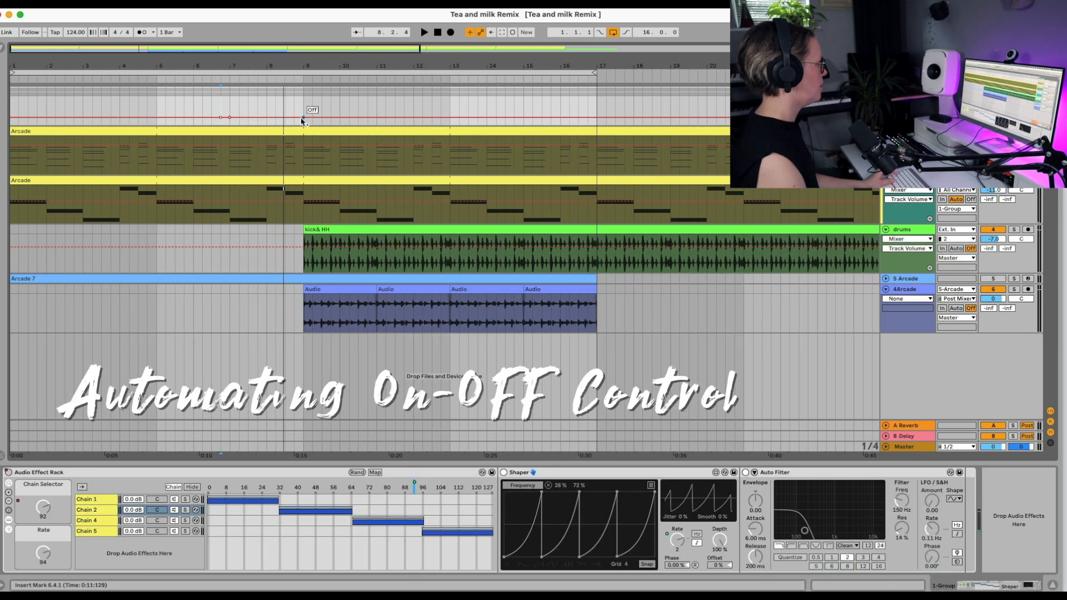
pyautogui.press('space')
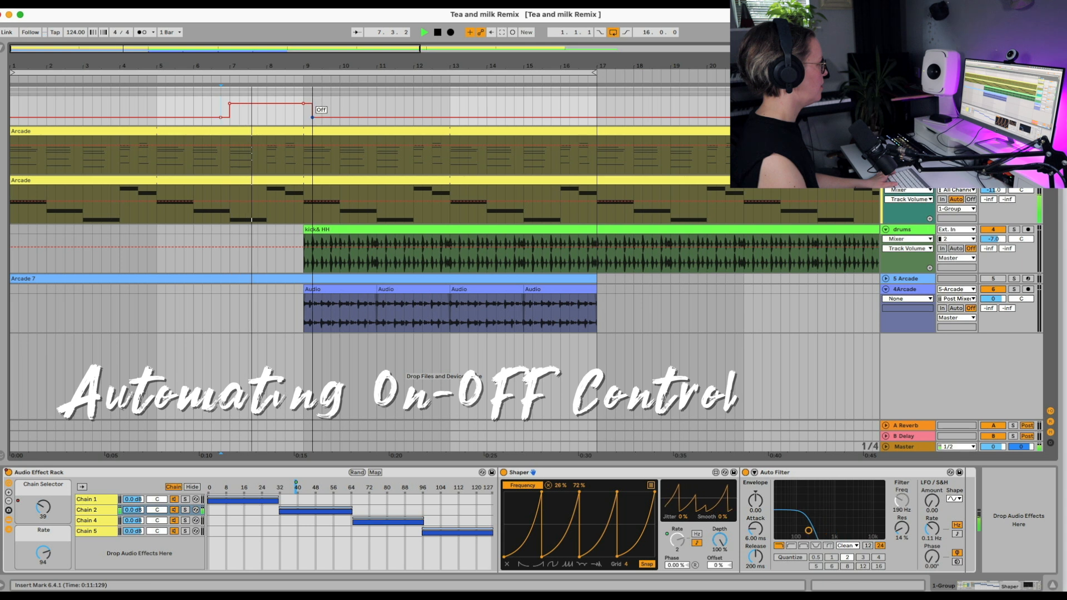